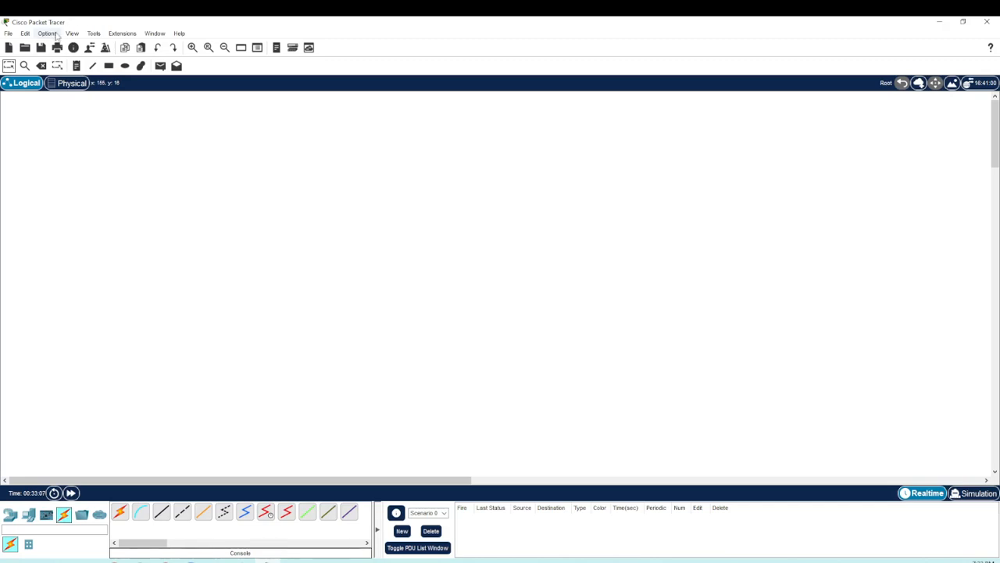
Step: Examine the font size and color options in the application preferences, leaving them as they are
click(49, 34)
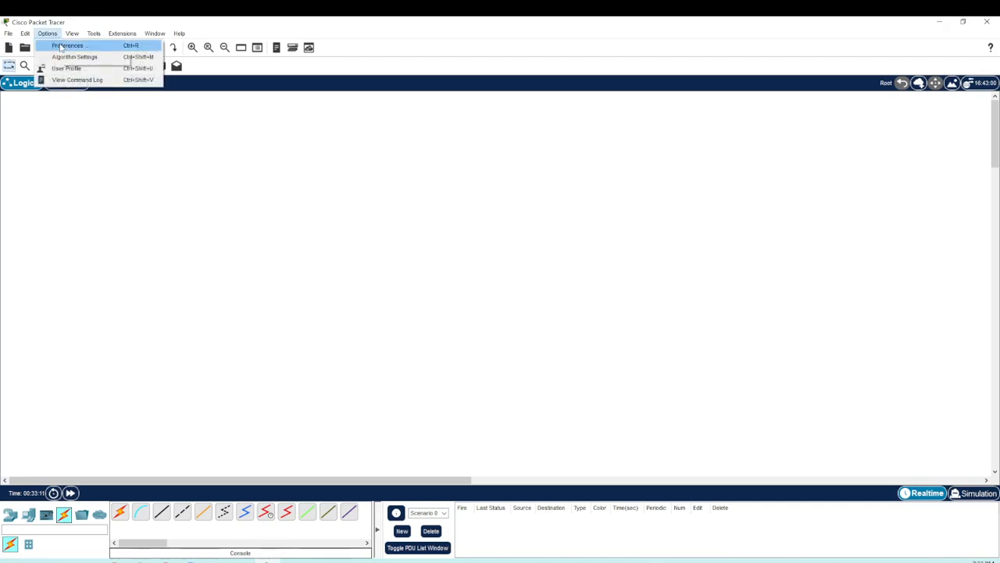
click(55, 47)
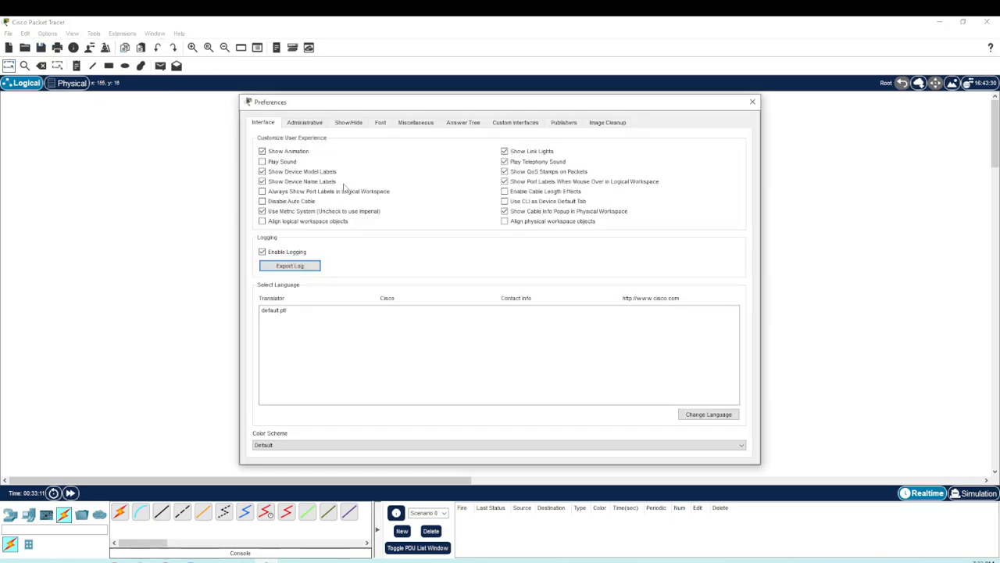
click(381, 124)
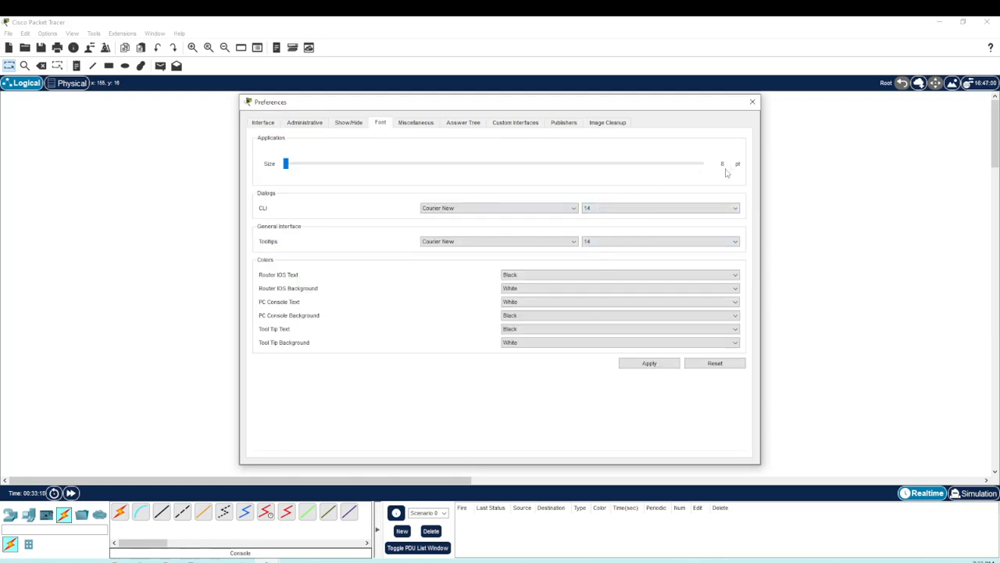
click(753, 103)
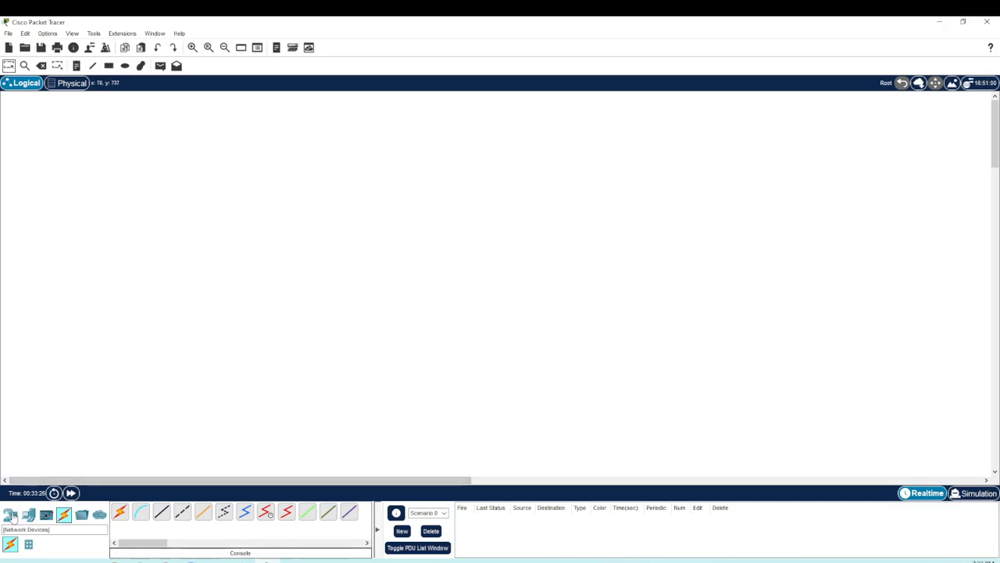
Step: Examine the available routers, wireless devices, switches, end devices and connection cable types
click(10, 514)
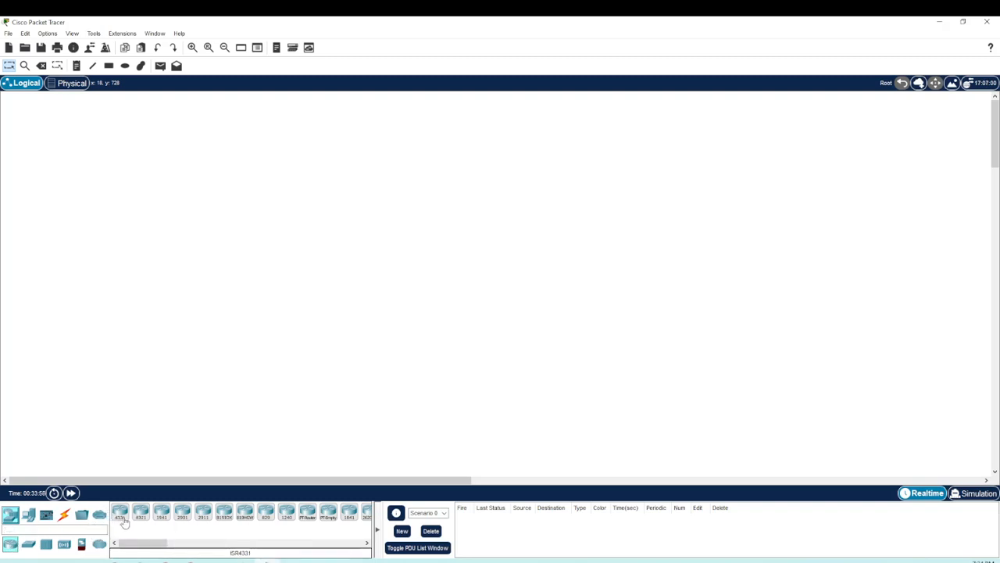
mouse_move(159, 542)
mouse_down()
mouse_move(208, 548)
mouse_move(158, 550)
mouse_up()
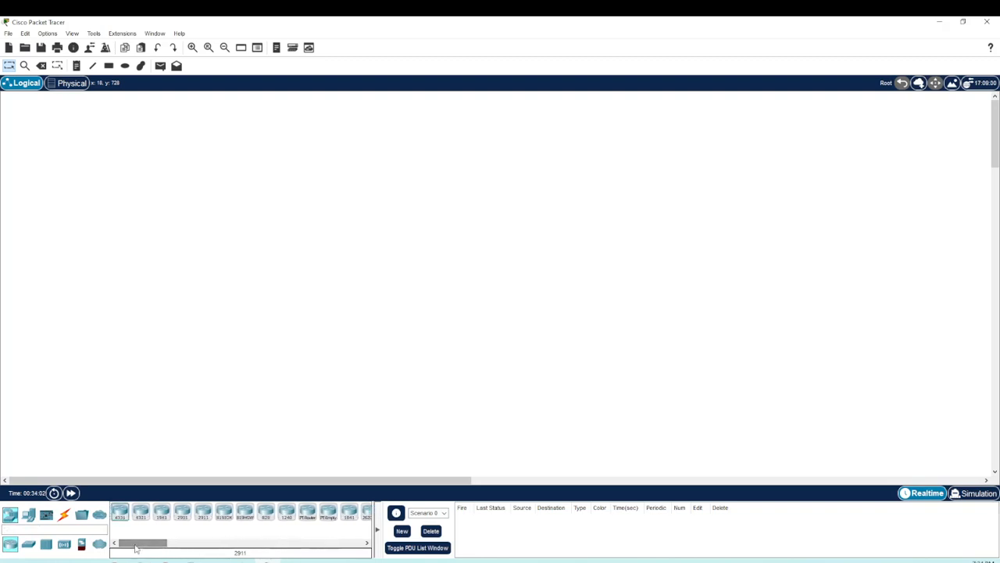
click(63, 545)
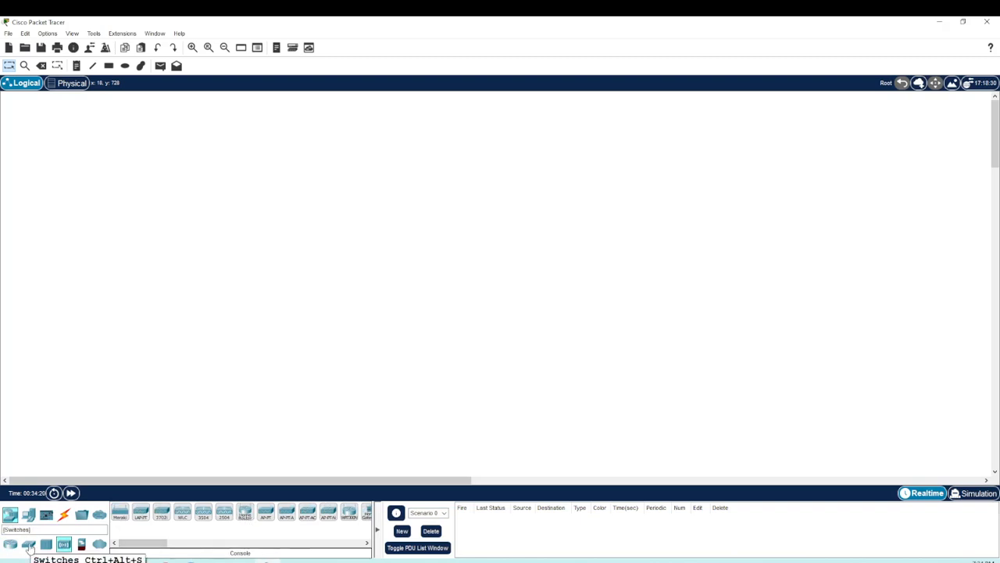
click(29, 546)
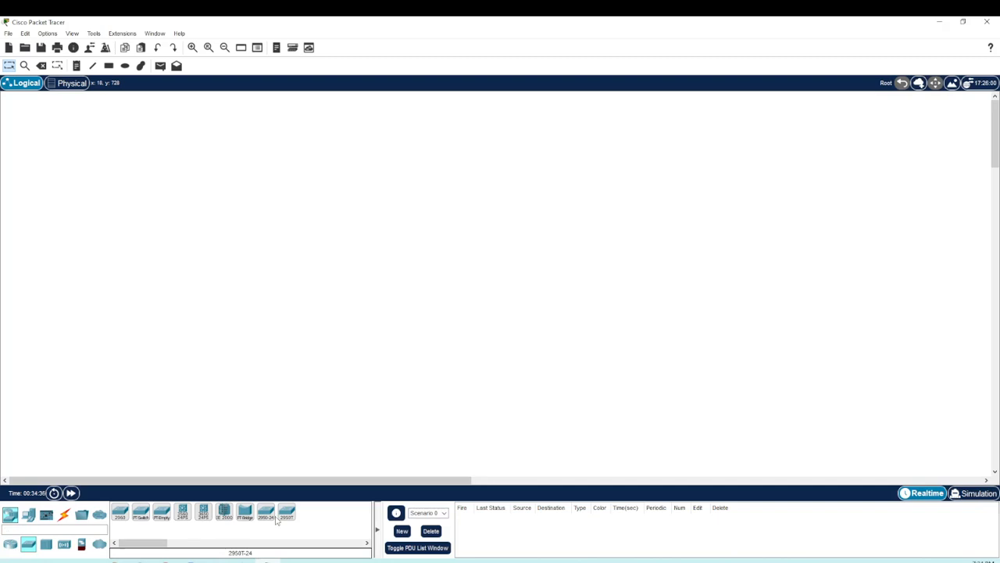
click(29, 516)
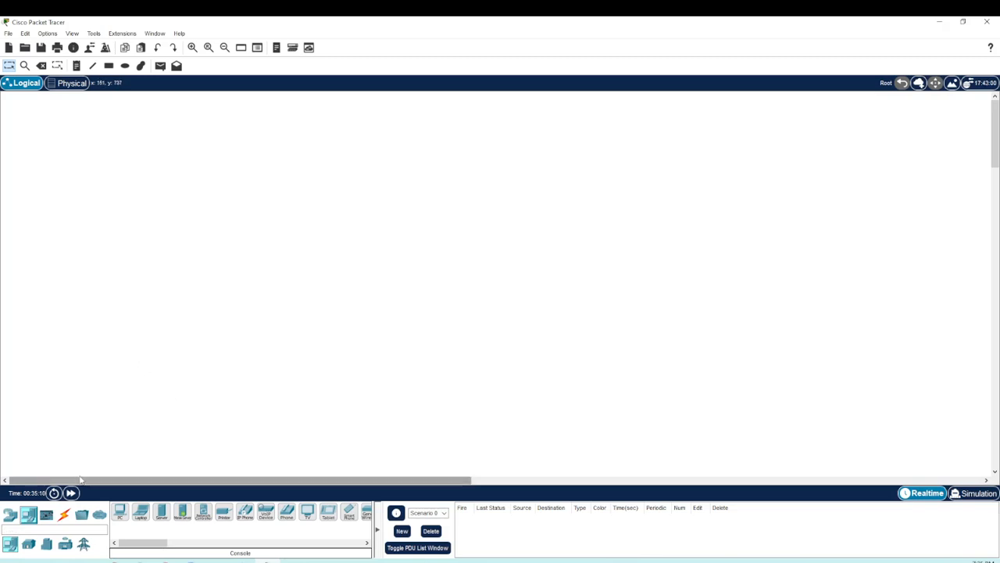
click(62, 519)
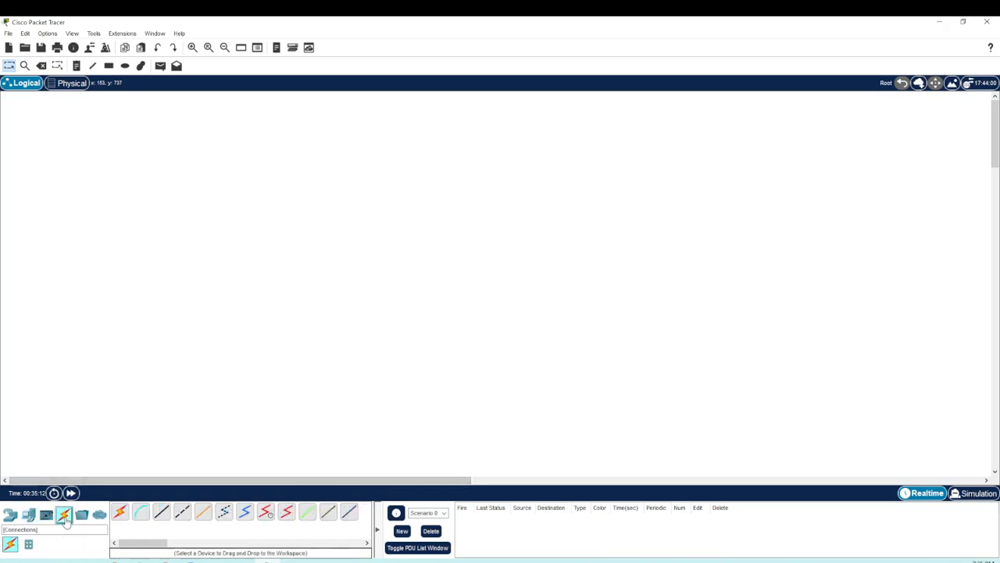
click(119, 515)
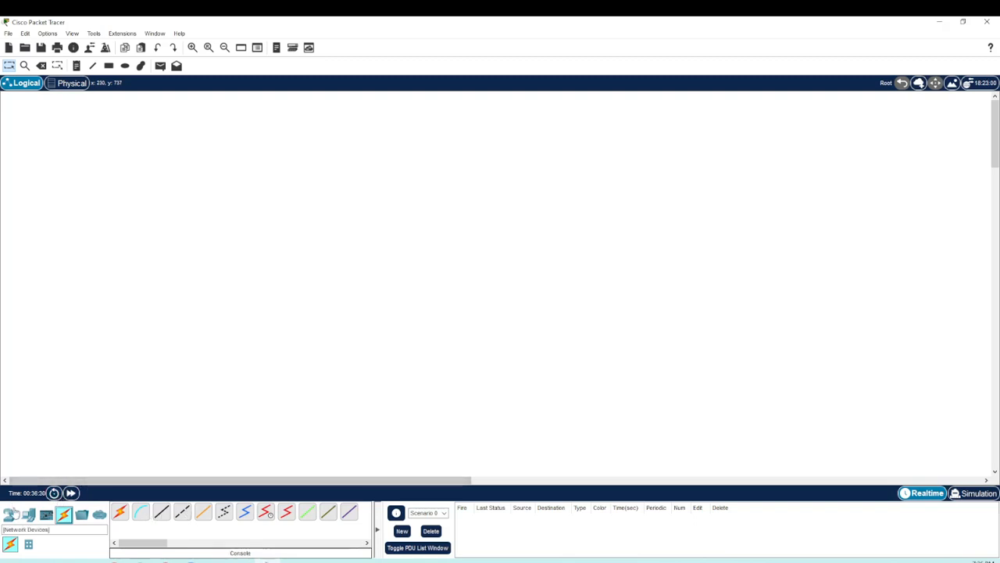
Step: Place two ISR4331 routers near each other in the logical workspace
click(12, 516)
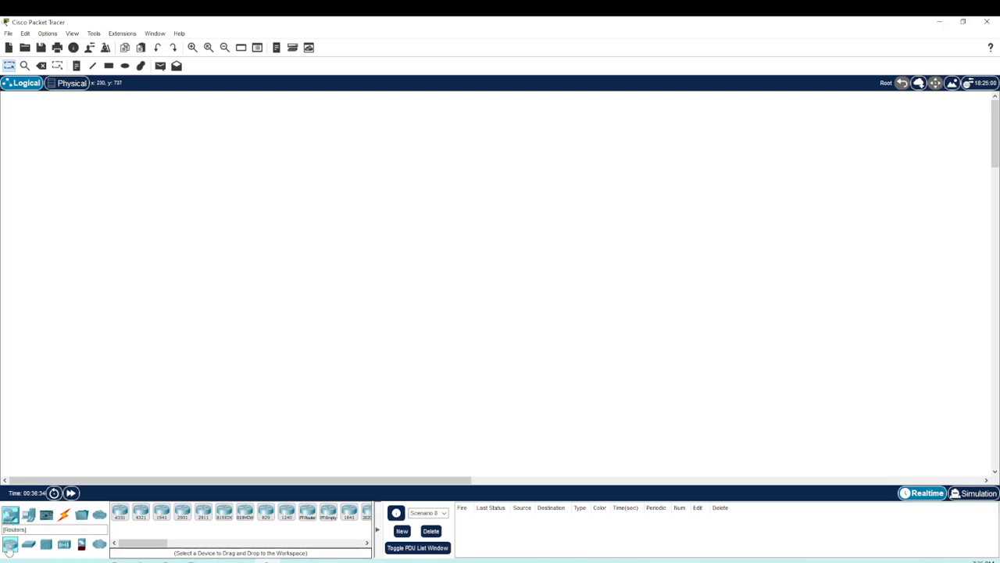
click(120, 513)
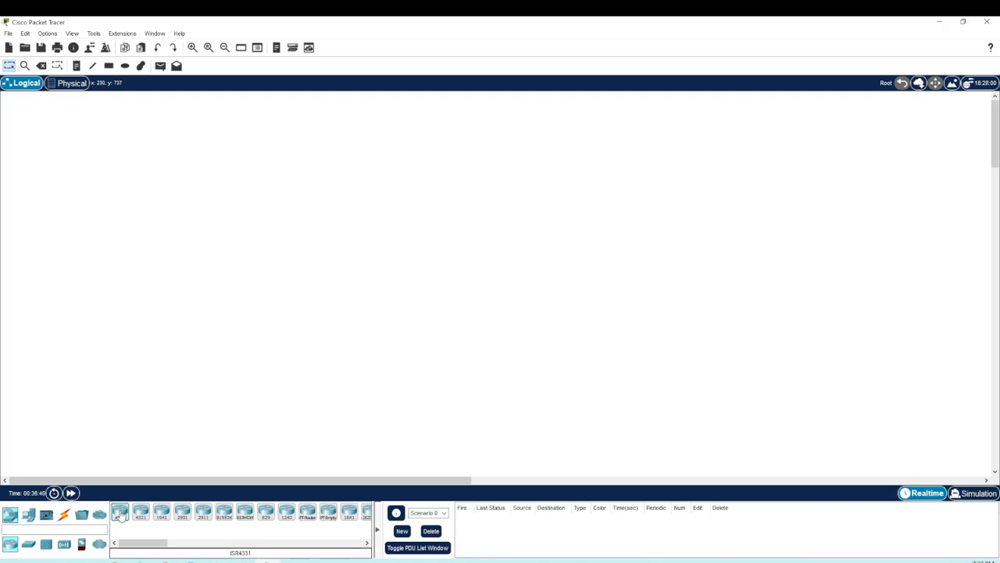
drag(121, 513, 315, 268)
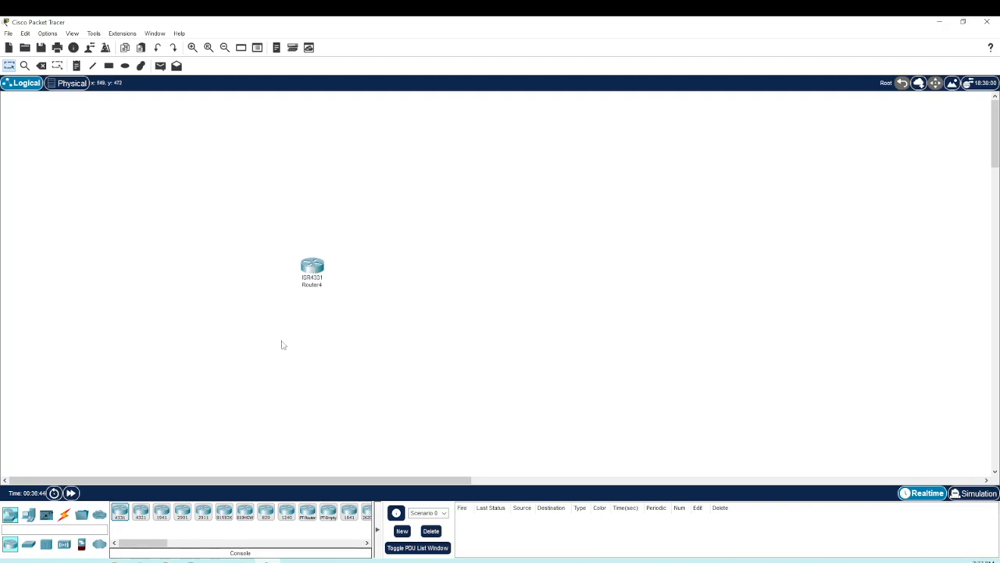
click(120, 512)
click(420, 284)
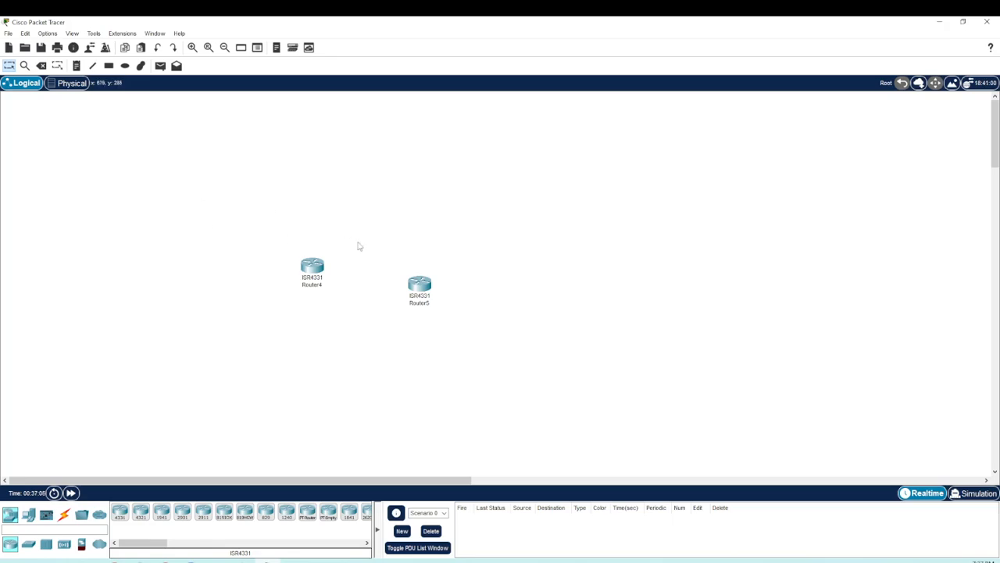
Step: View the physical modules of the second ISR4331 router, Router5, and delete that router from the workspace
click(421, 288)
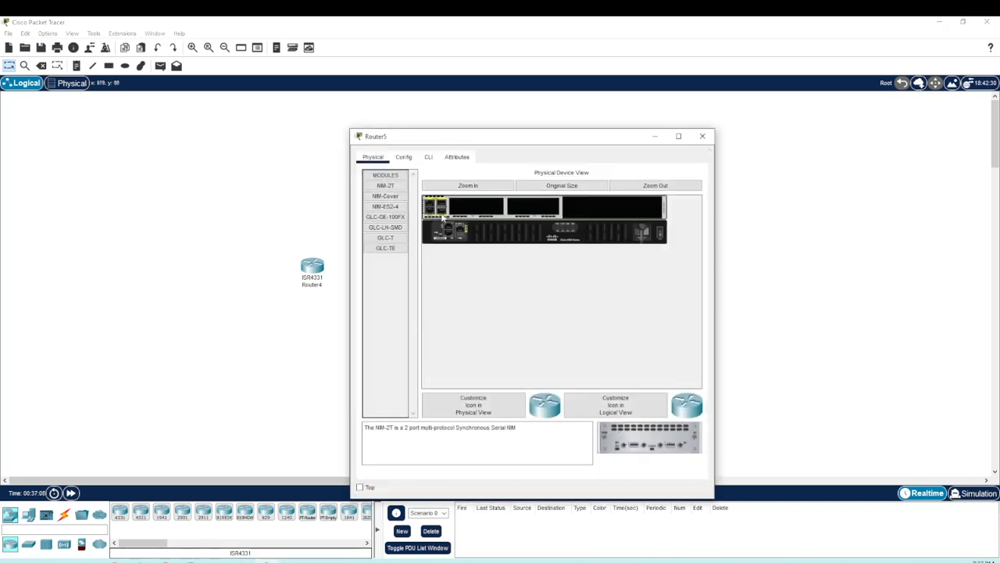
click(702, 136)
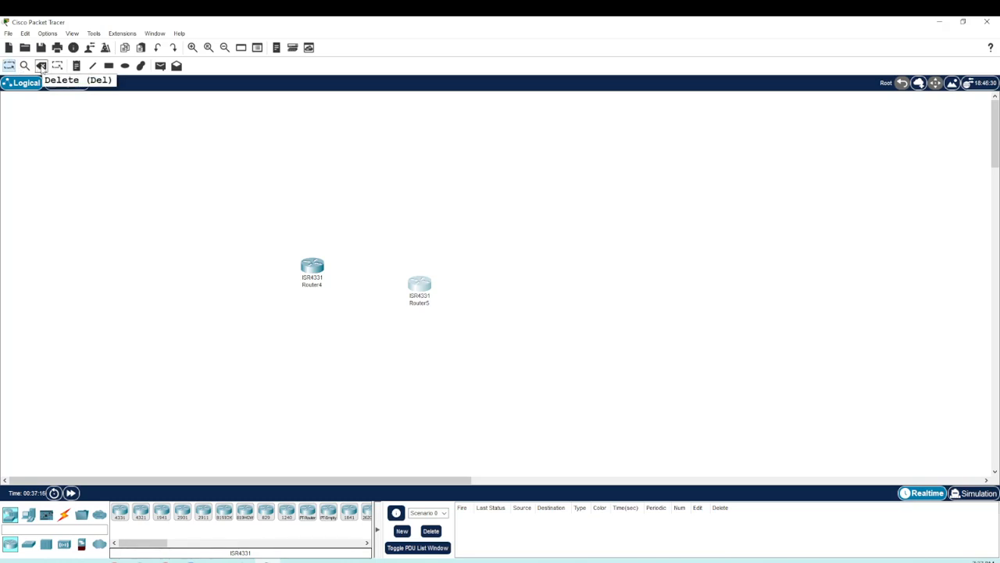
click(41, 68)
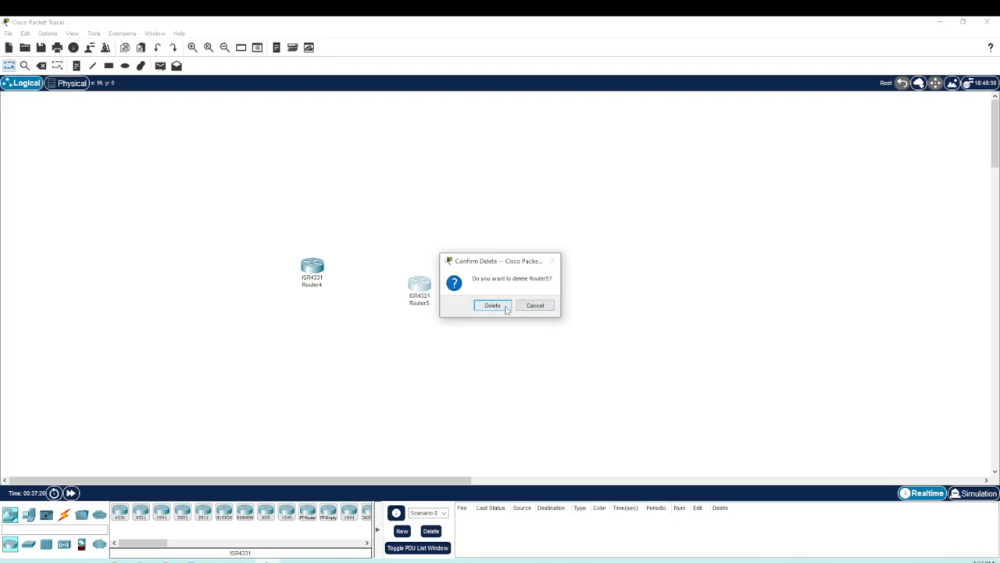
click(505, 308)
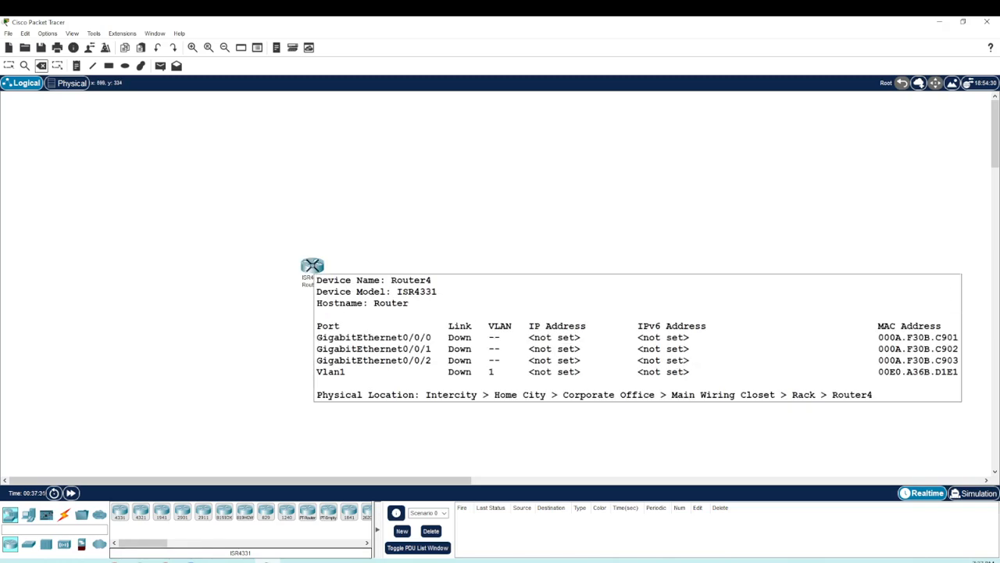
click(316, 267)
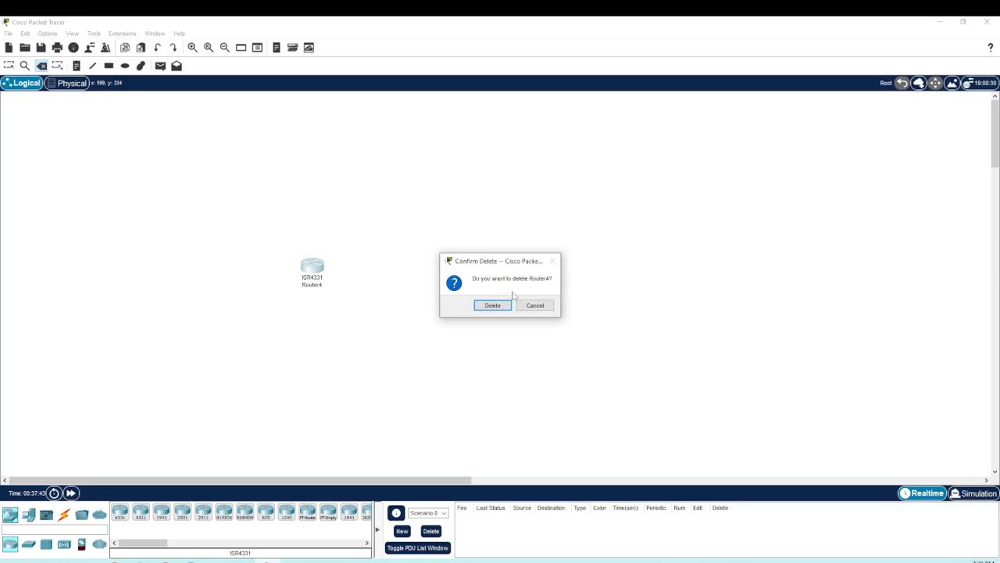
click(536, 305)
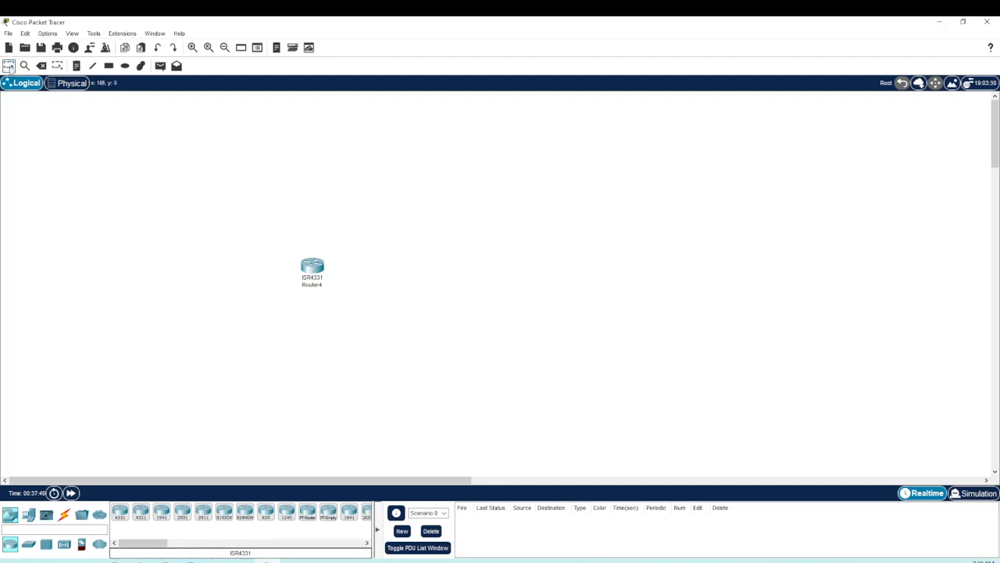
click(10, 67)
Step: Delete the remaining ISR4331 router from the workspace and return to the Select tool
click(42, 67)
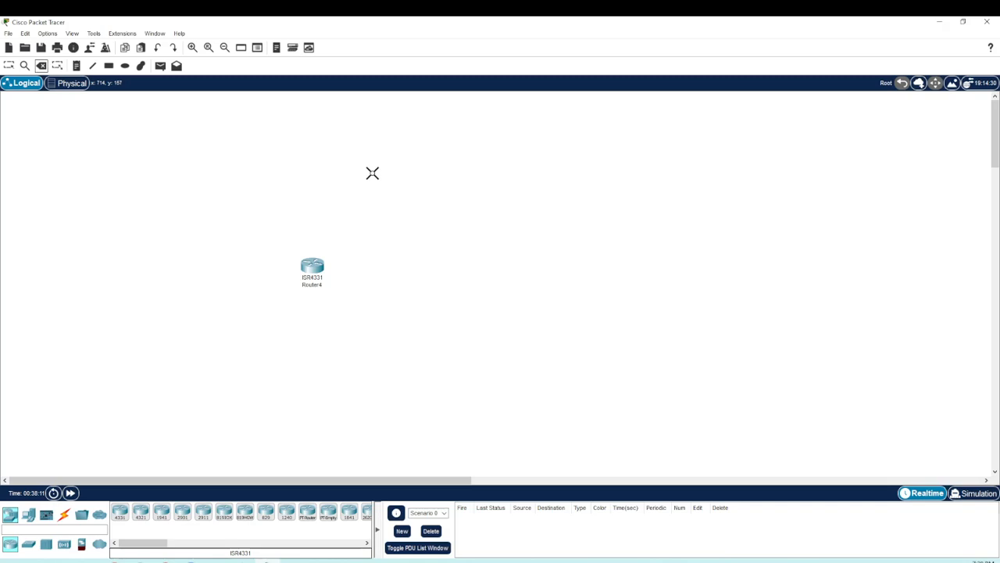
click(311, 268)
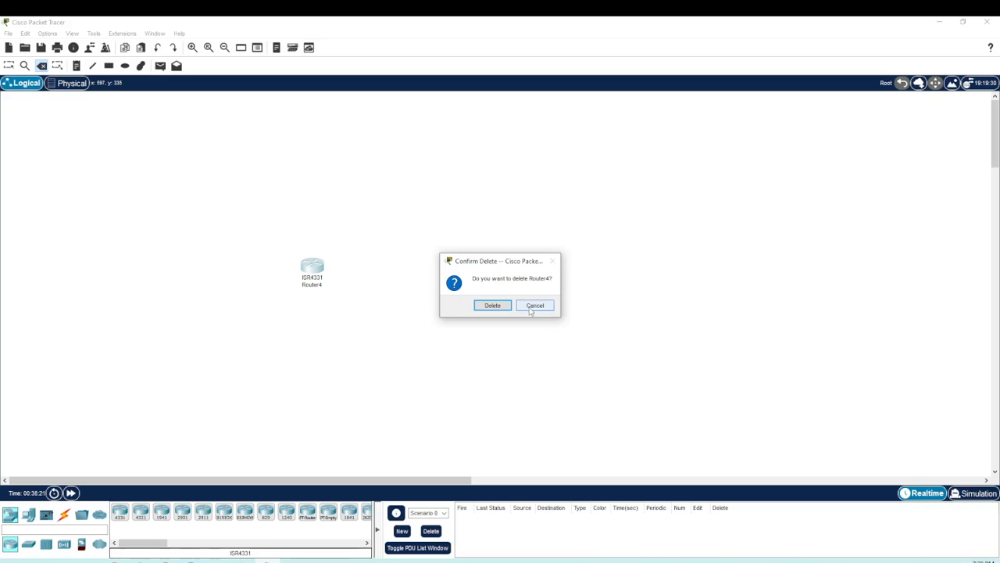
click(500, 305)
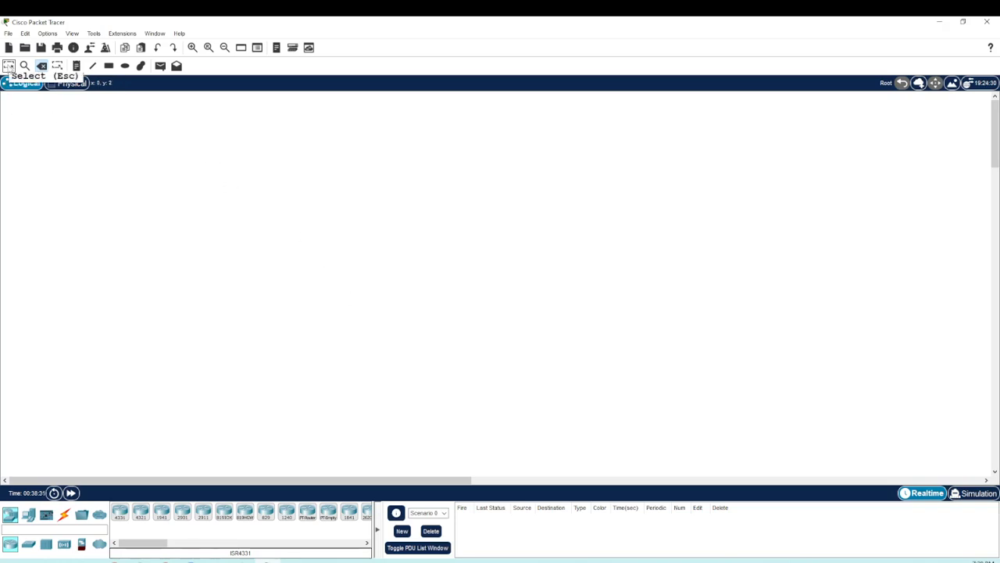
click(9, 67)
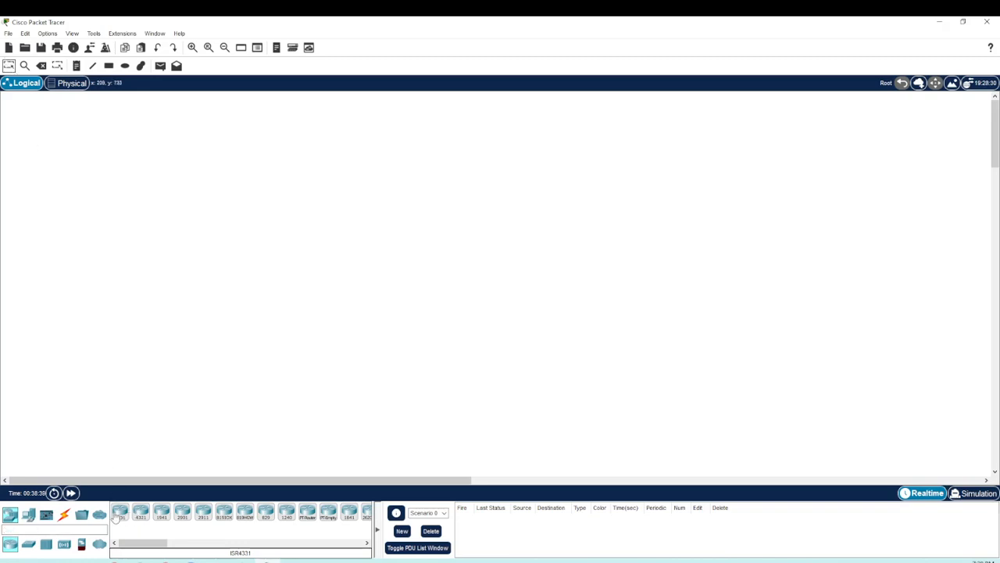
Step: Place an ISR4331 router, a 2960 switch beneath it and a PC beneath the switch in the logical workspace
drag(119, 512, 372, 223)
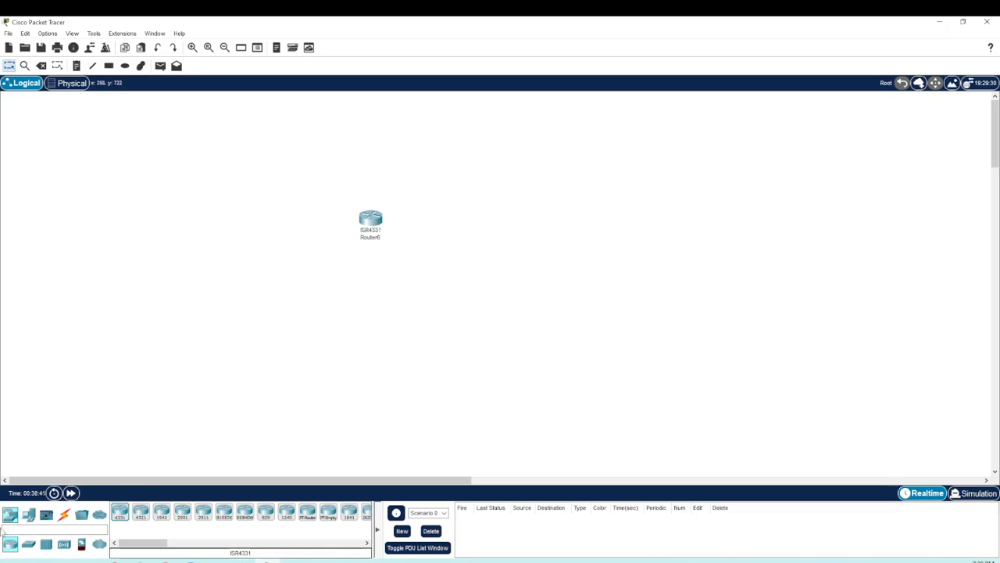
click(29, 543)
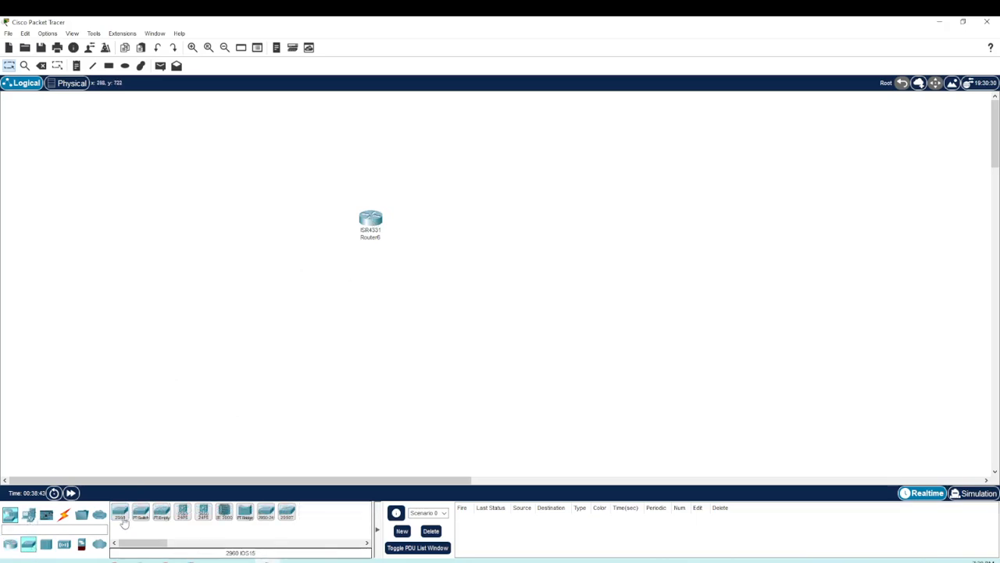
drag(120, 512, 371, 311)
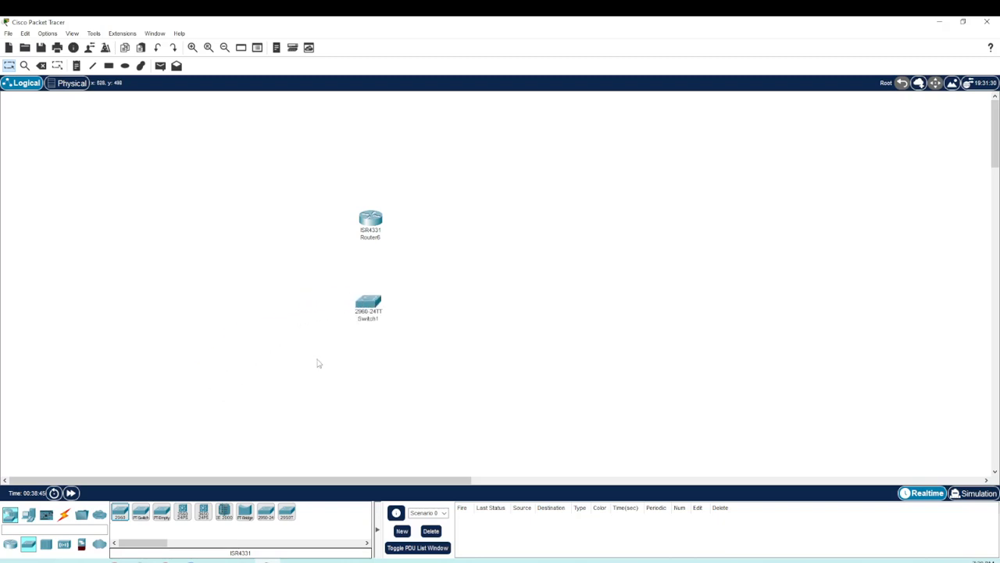
click(29, 515)
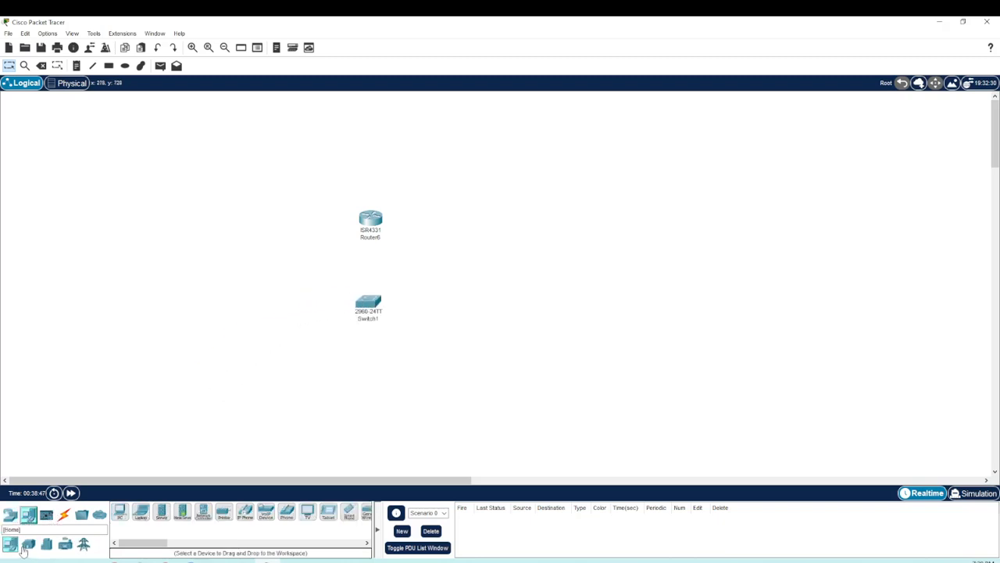
drag(128, 510, 371, 396)
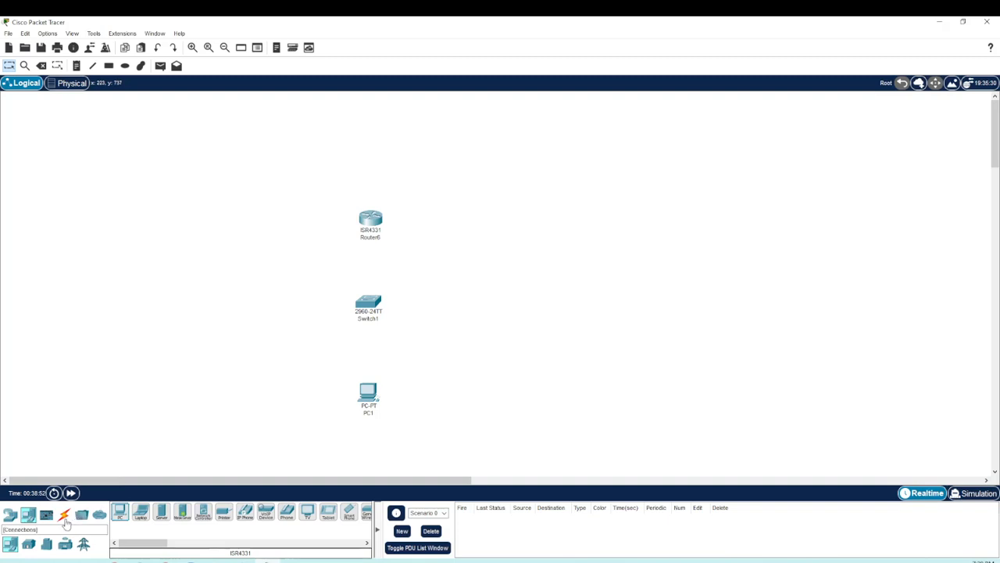
Step: Connect the PC's FastEthernet0 port to the switch's FastEthernet0/1 port with a Copper Straight-Through cable
click(65, 520)
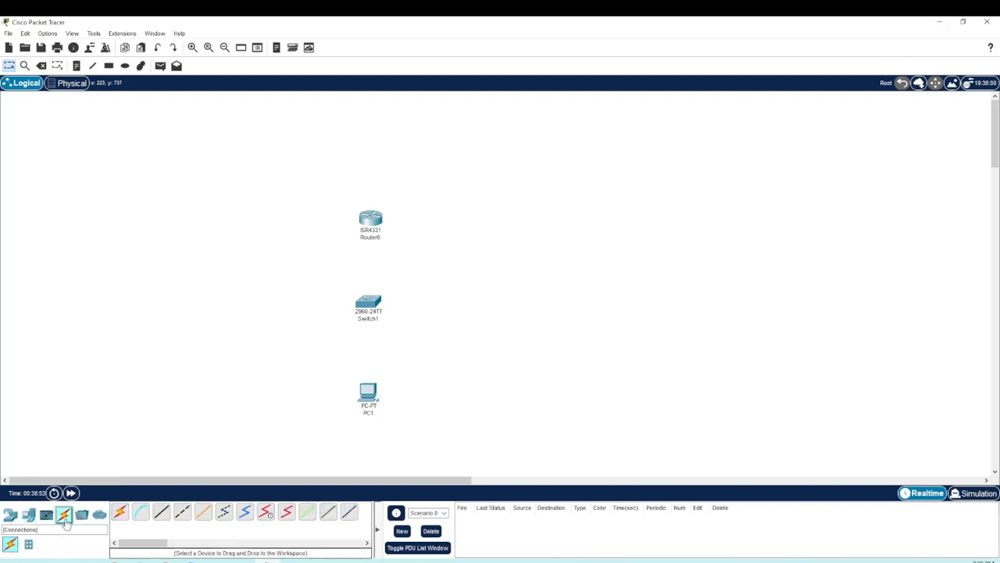
click(162, 512)
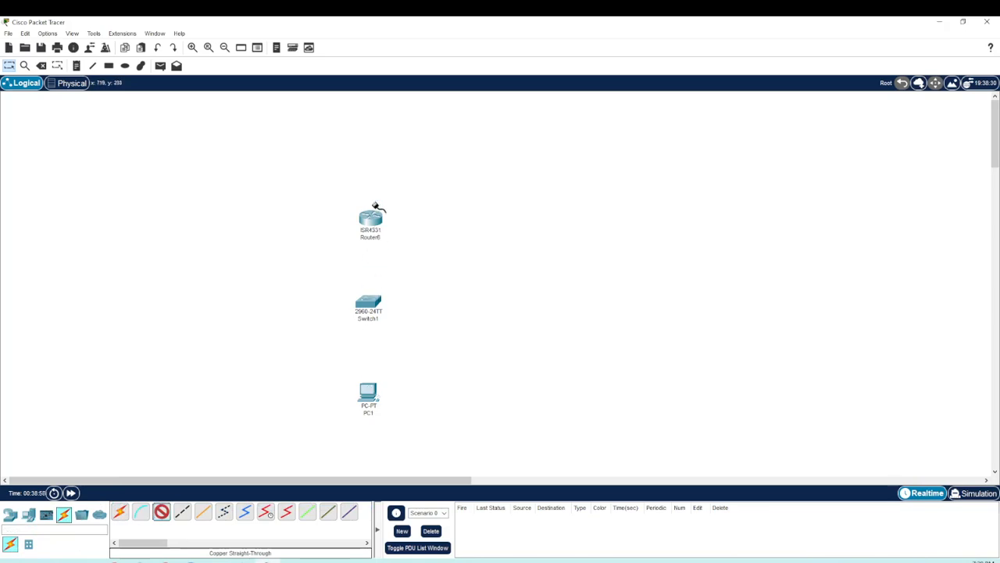
mouse_move(372, 397)
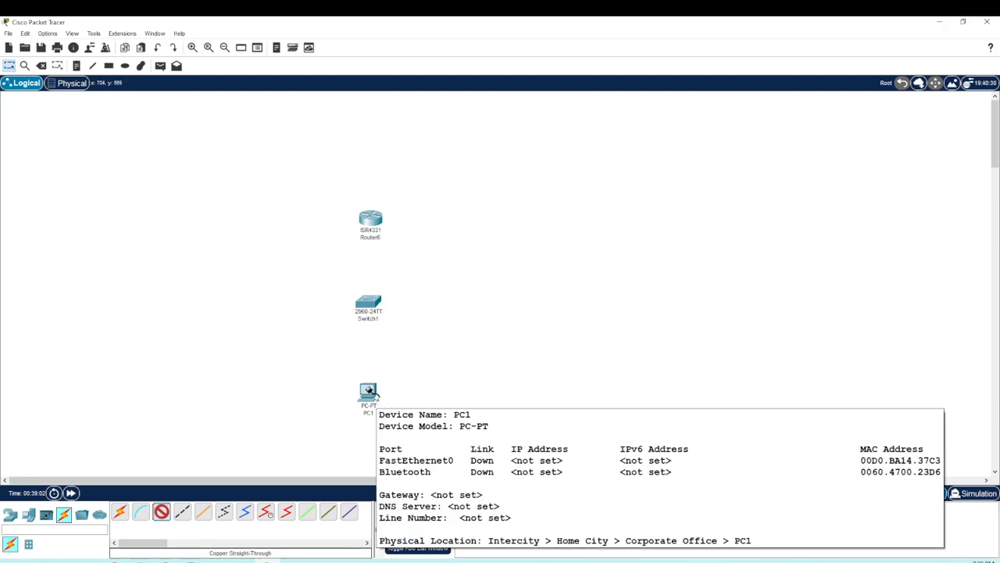
click(372, 396)
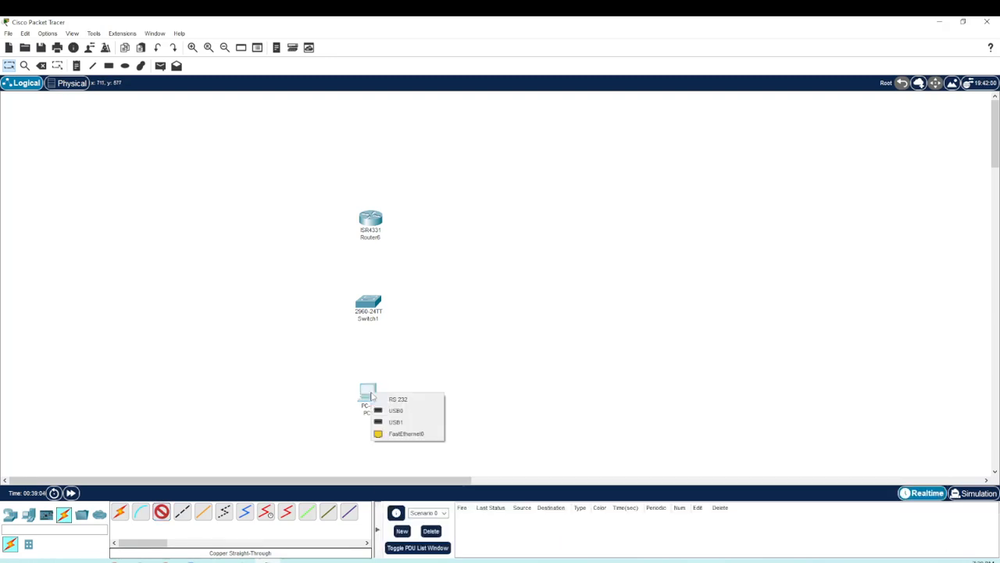
click(400, 434)
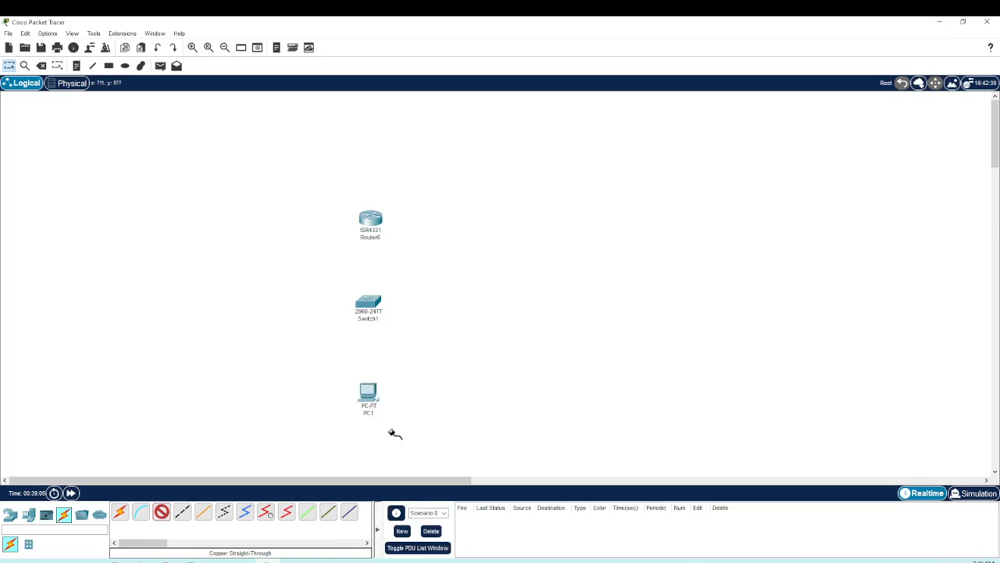
click(373, 300)
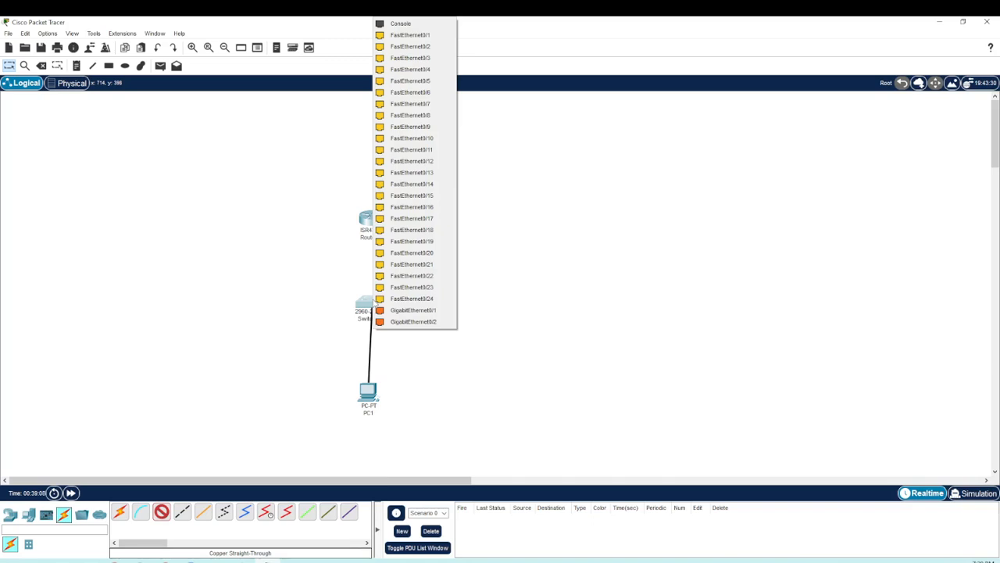
click(402, 39)
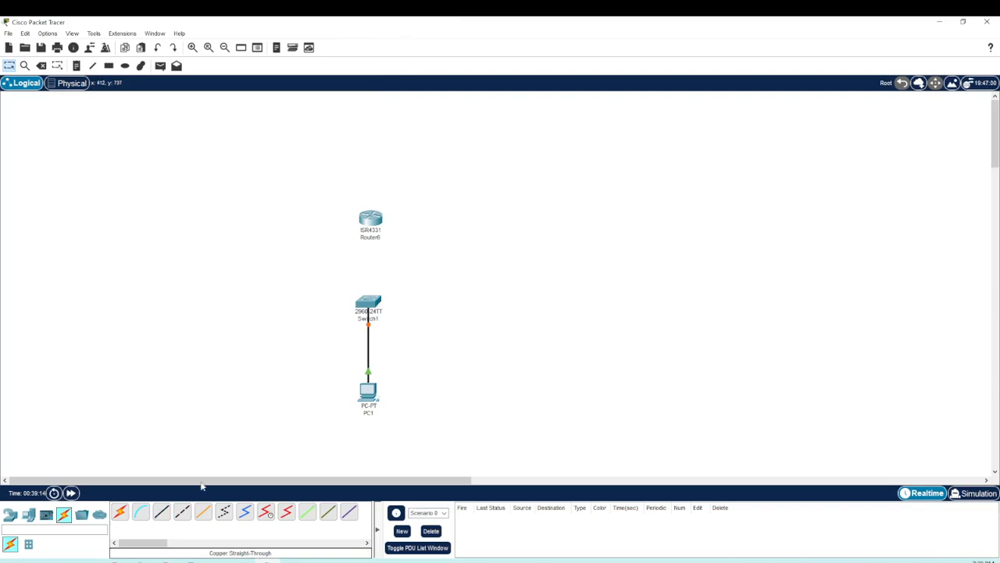
Step: Connect the switch's GigabitEthernet0/1 port to the router's GigabitEthernet0/0/0 port with a Copper Straight-Through cable
click(162, 516)
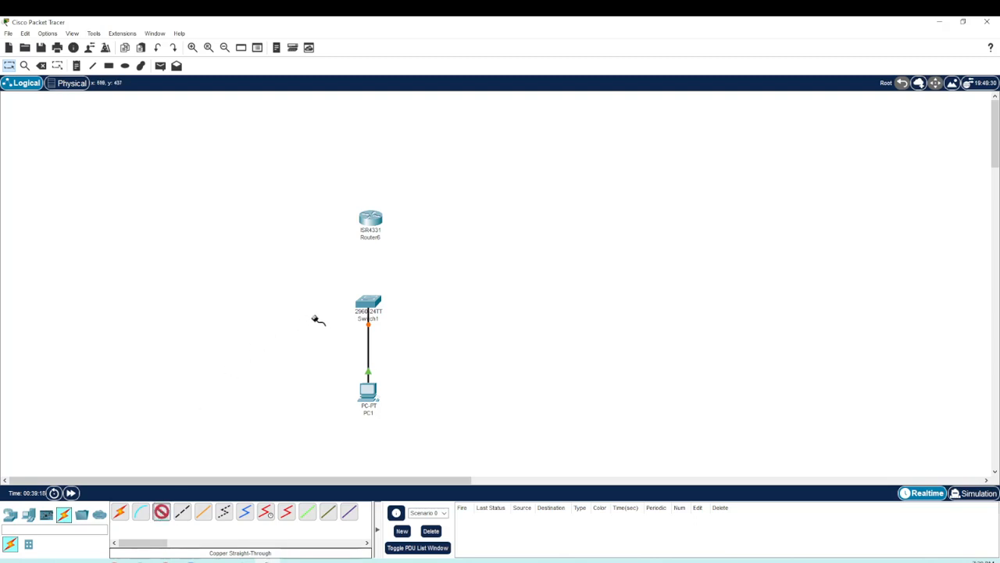
click(367, 305)
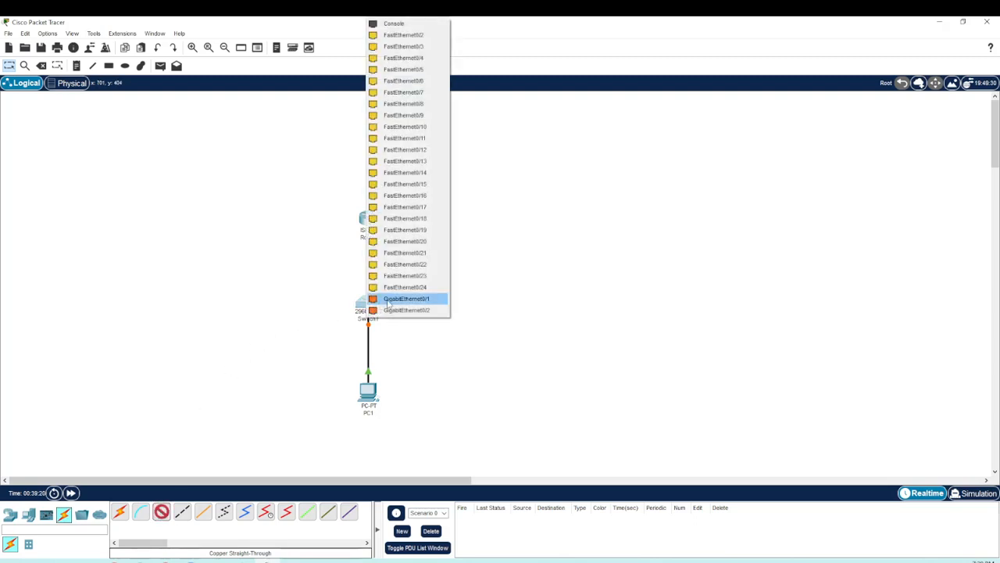
click(388, 303)
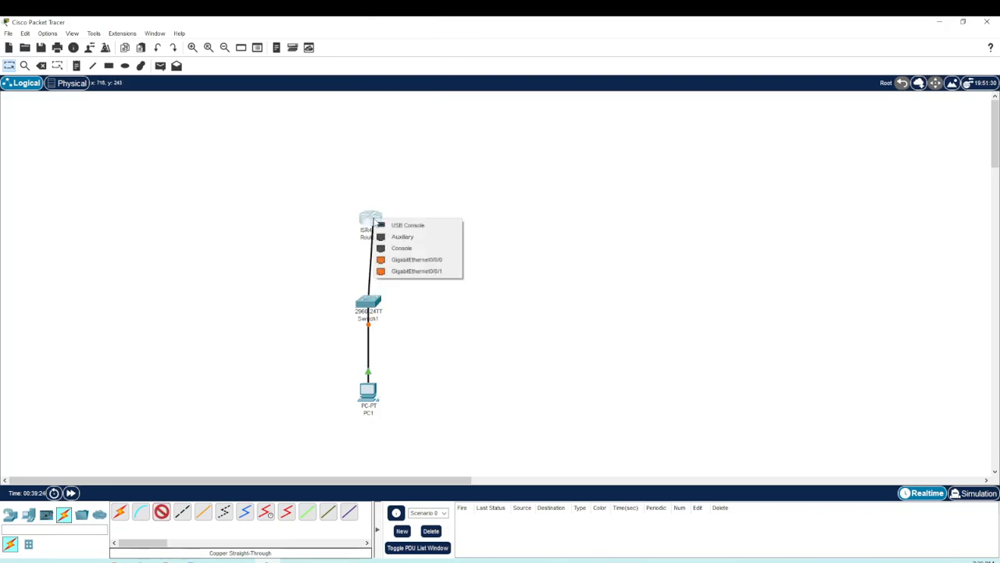
click(373, 221)
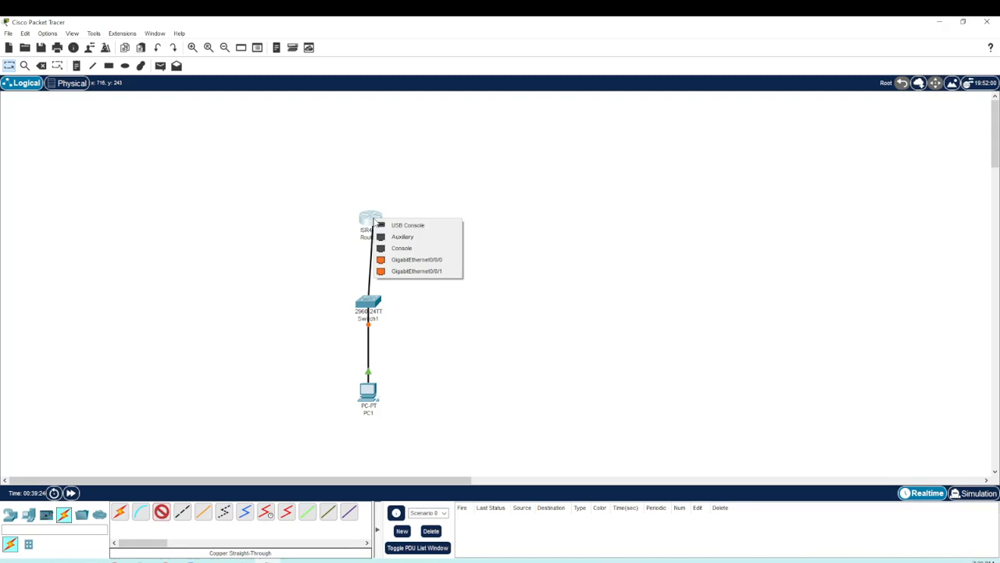
click(422, 261)
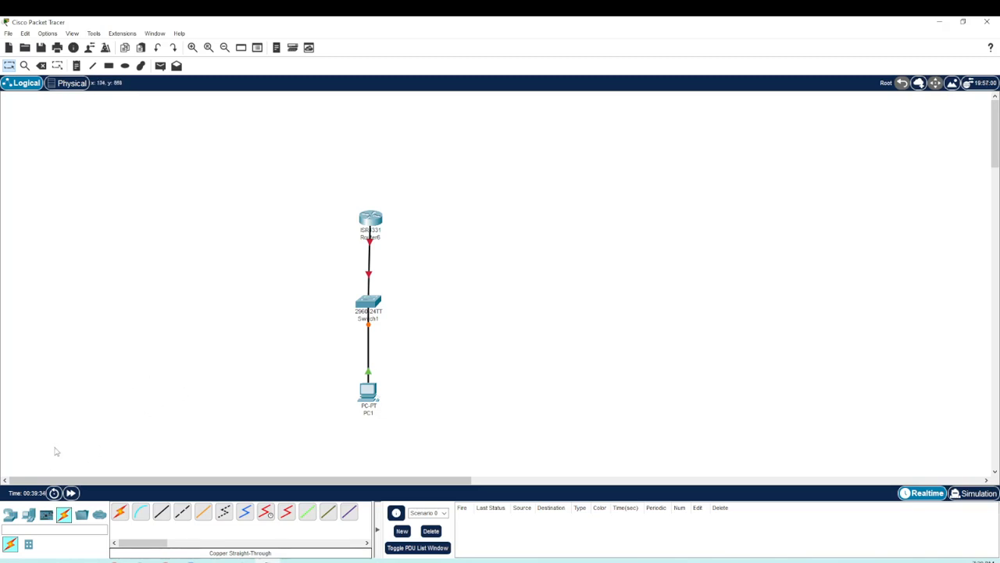
Step: Place a laptop from the end devices in the empty workspace area beside the 2960 switch
click(29, 517)
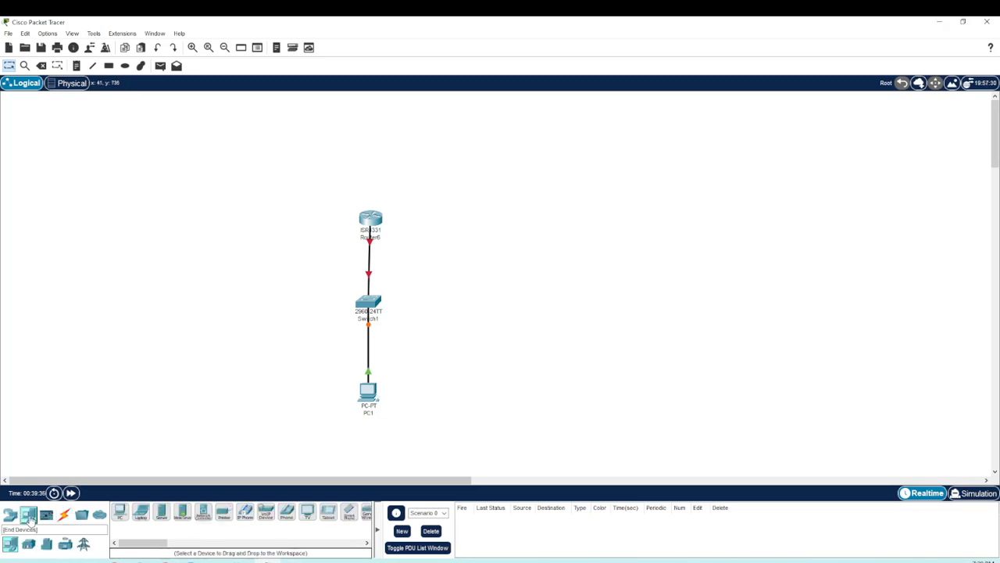
drag(142, 514, 510, 321)
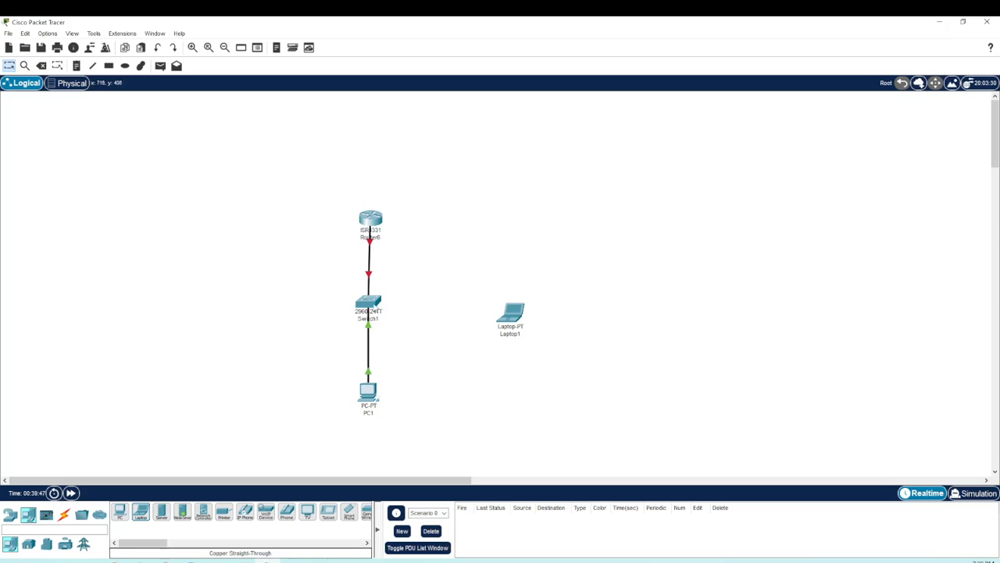
Step: Bring up the 2960 switch's command line at its user prompt, shift the window clear of the topology and minimize it
click(368, 305)
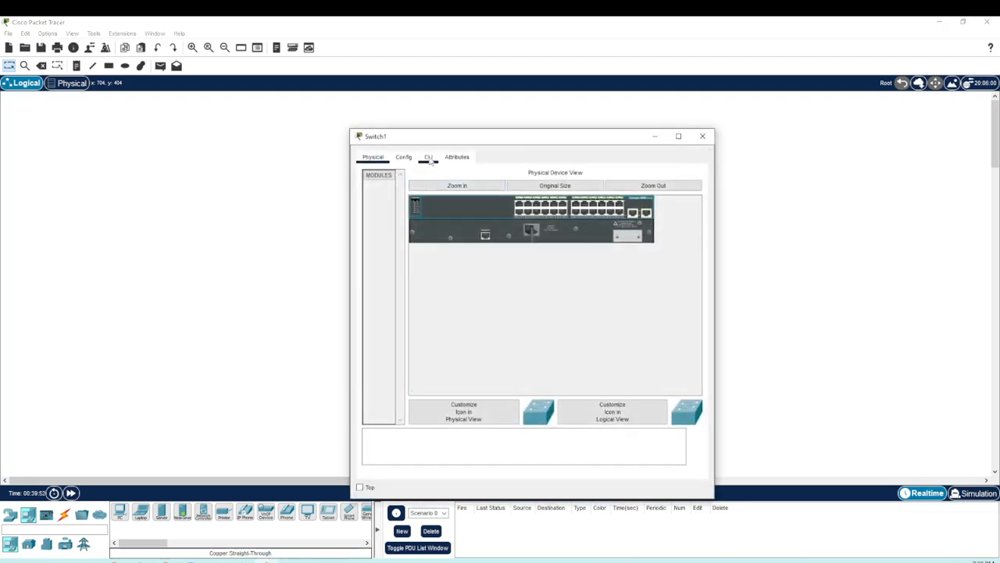
click(429, 158)
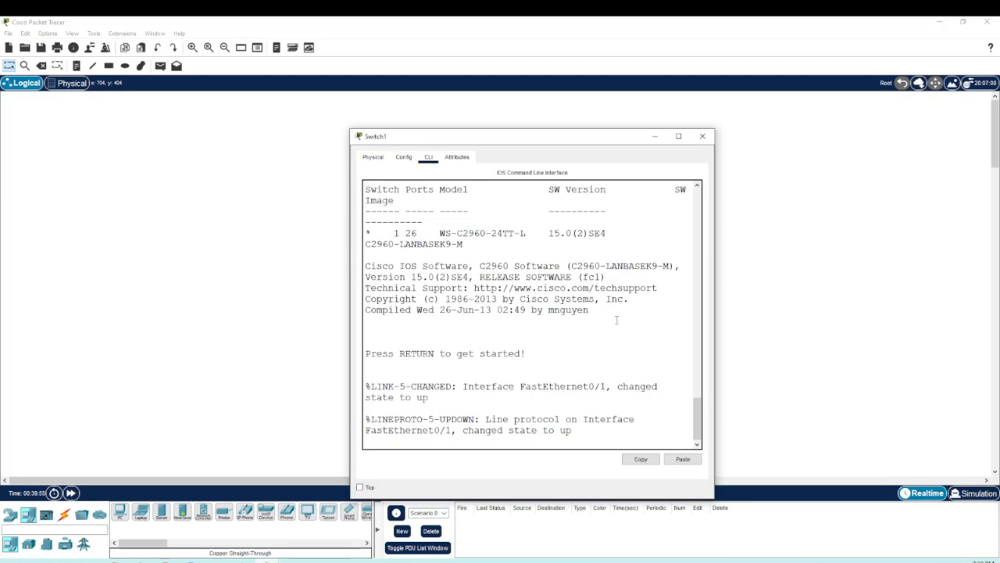
key(Return)
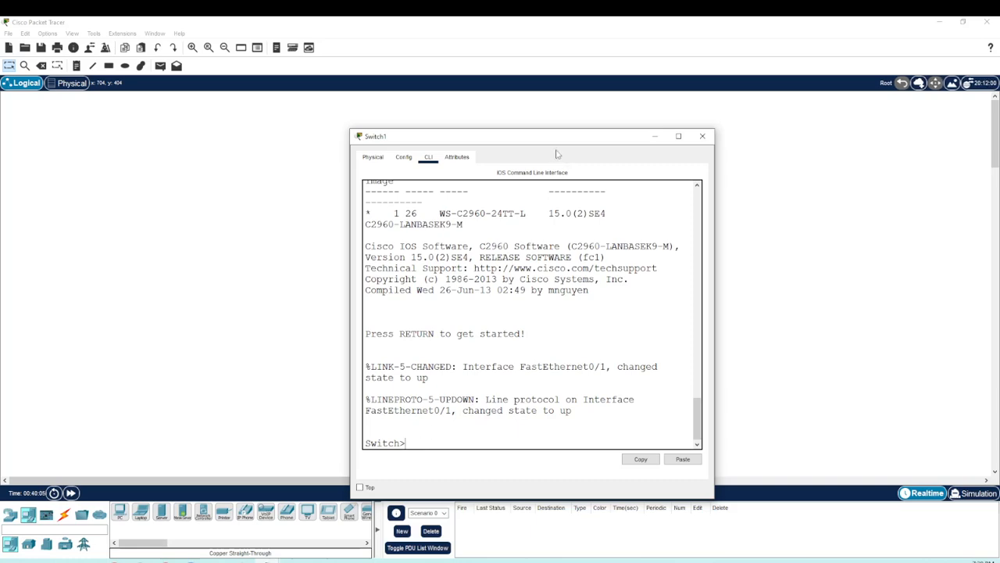
drag(551, 142, 596, 141)
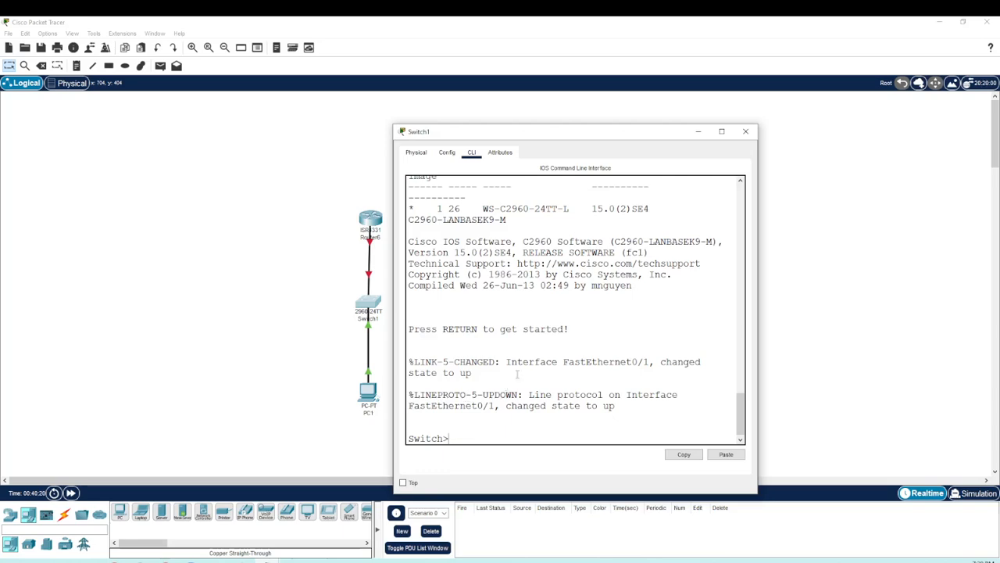
click(698, 133)
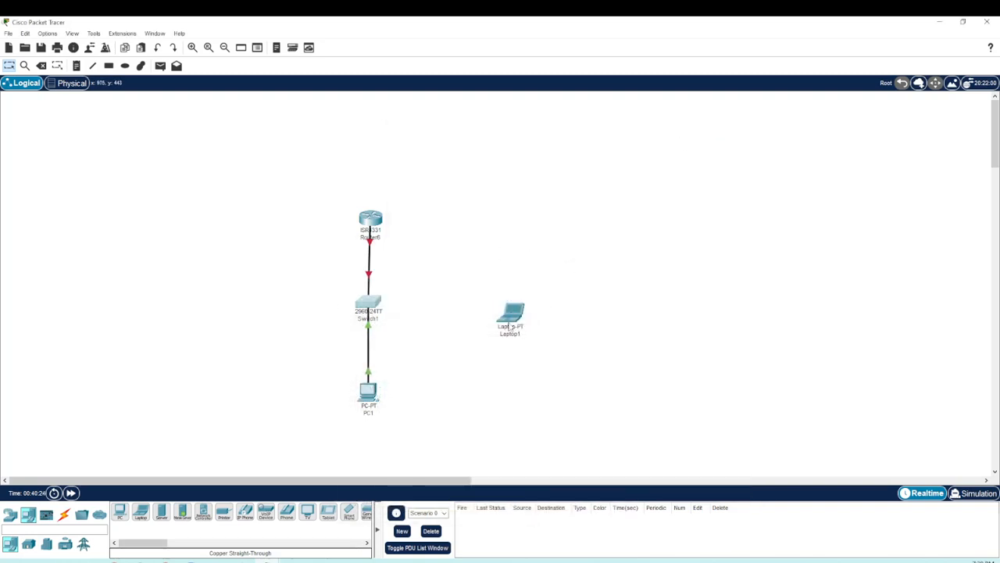
Step: Move the laptop closer to the switch and connect its RS 232 port to the switch's Console port with a Console cable
drag(509, 324, 446, 314)
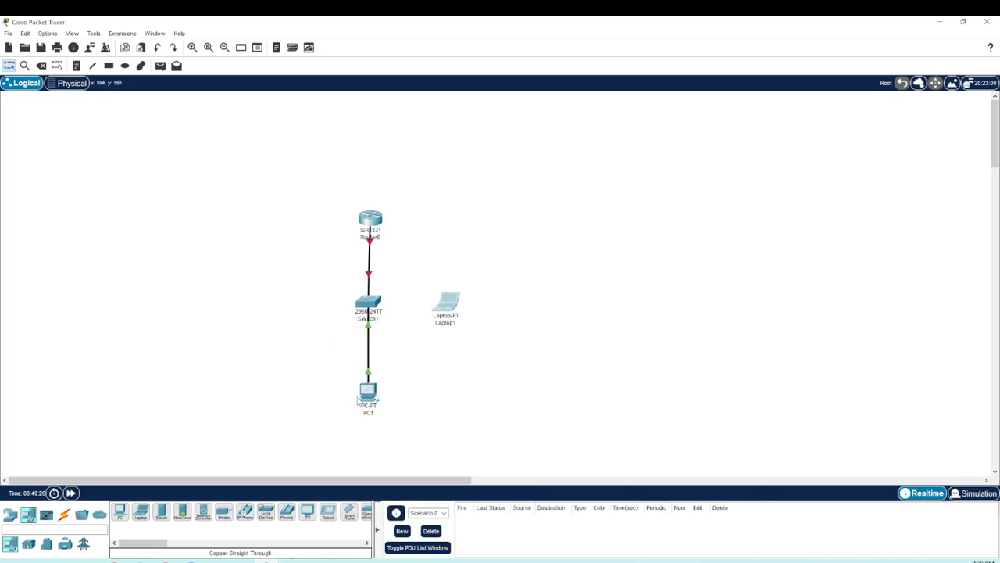
mouse_move(366, 400)
mouse_move(450, 302)
click(64, 514)
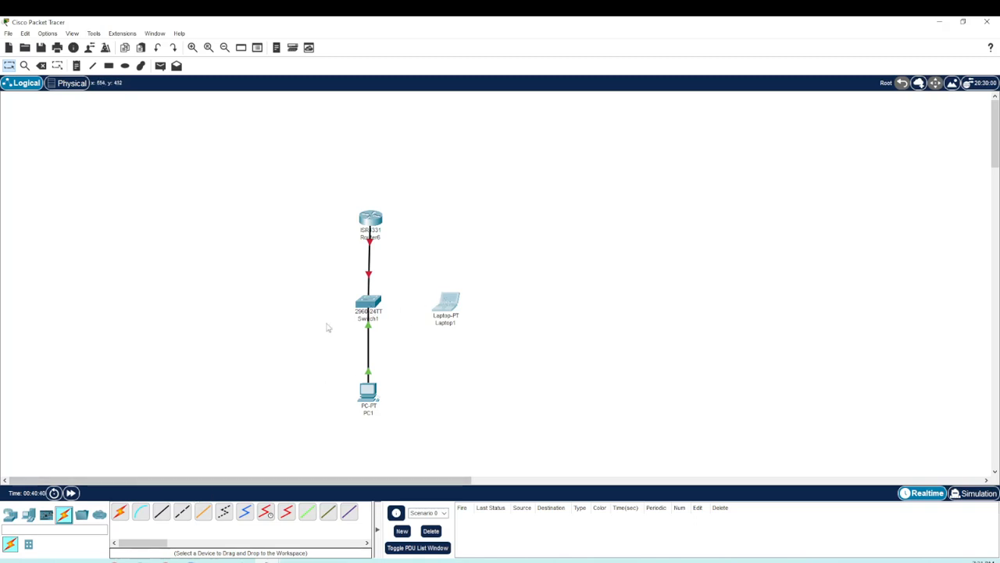
click(140, 515)
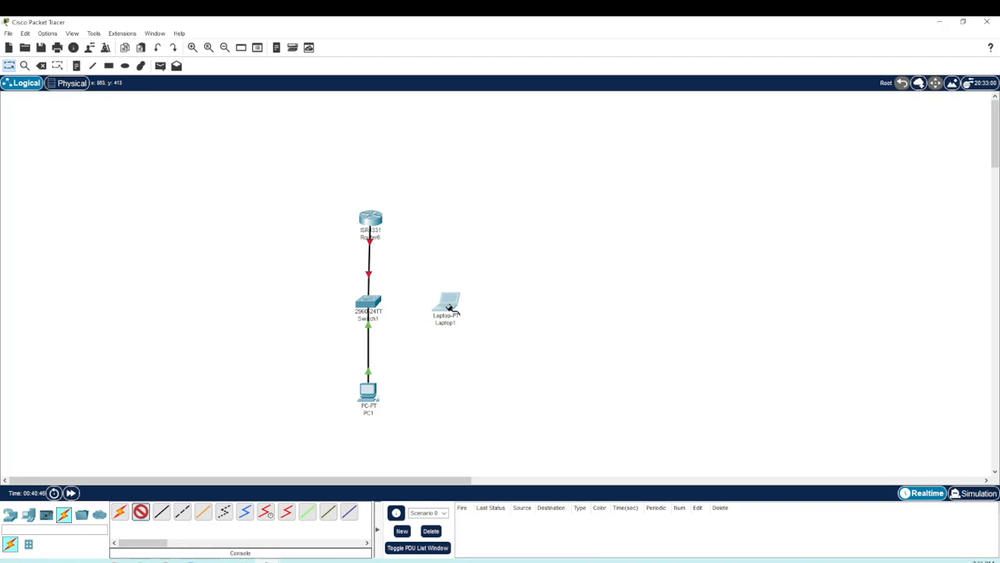
mouse_move(451, 307)
click(450, 307)
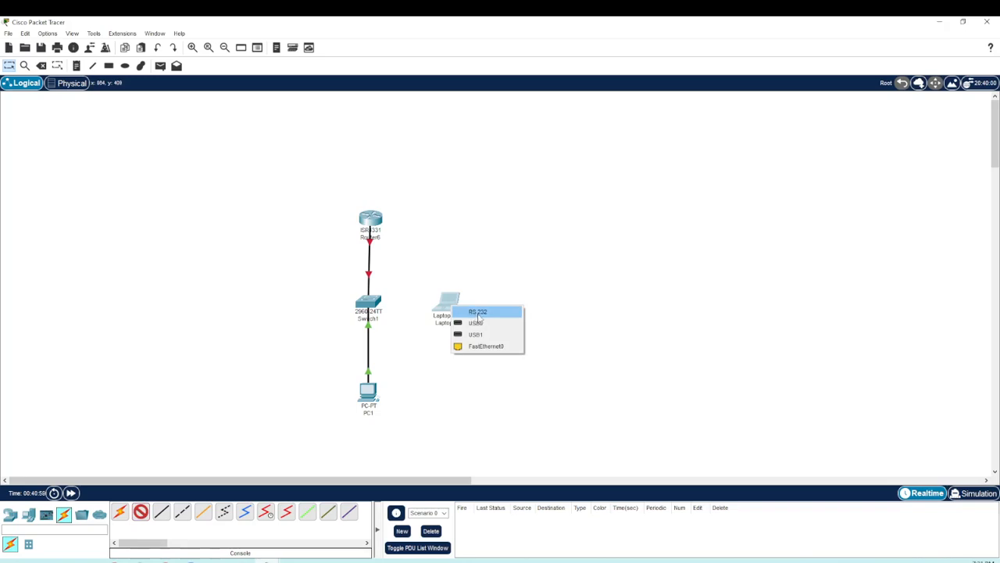
click(491, 313)
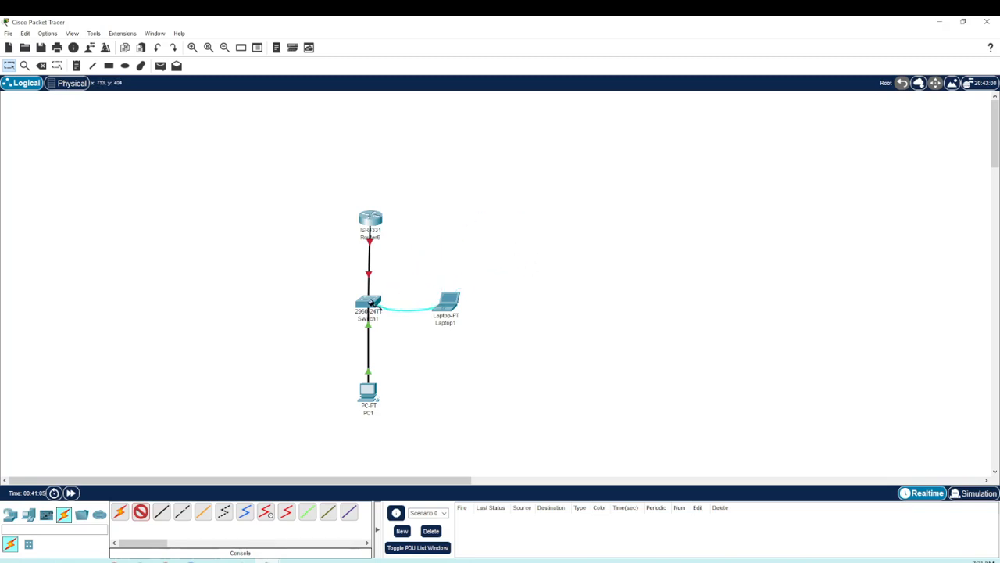
click(372, 306)
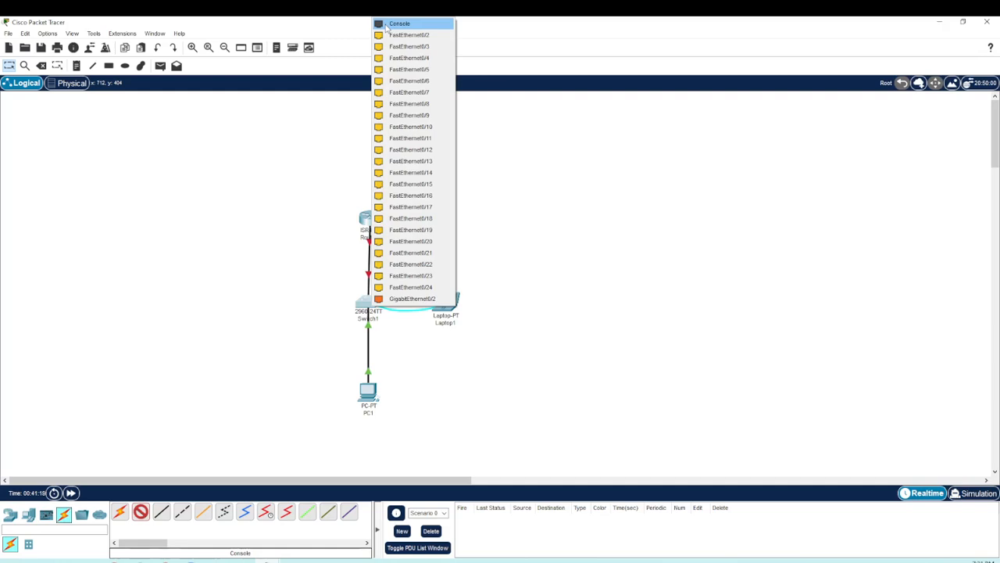
click(398, 24)
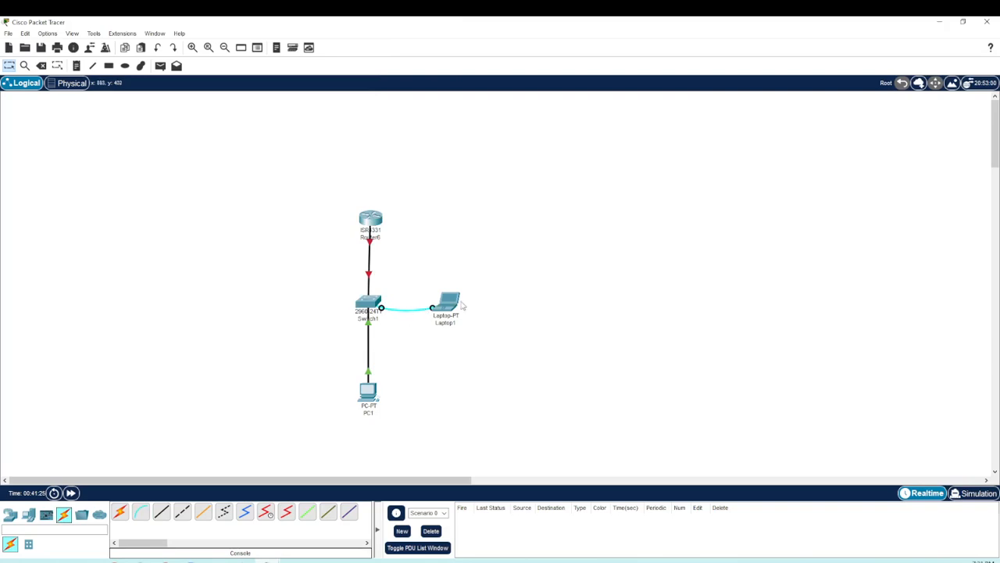
Step: Start a terminal session on the laptop with the default port configuration, widen the window and bring up the switch prompt
click(451, 305)
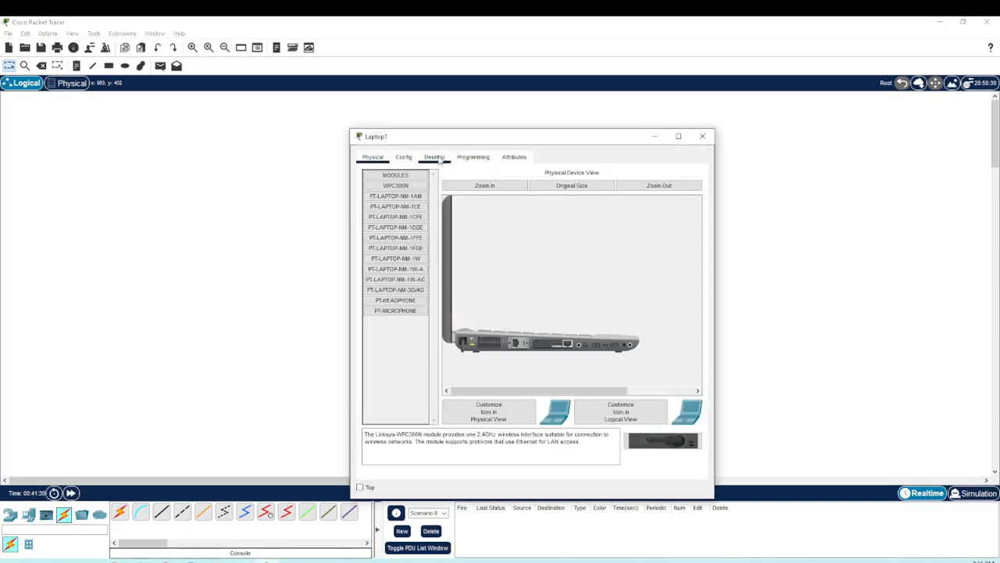
click(435, 157)
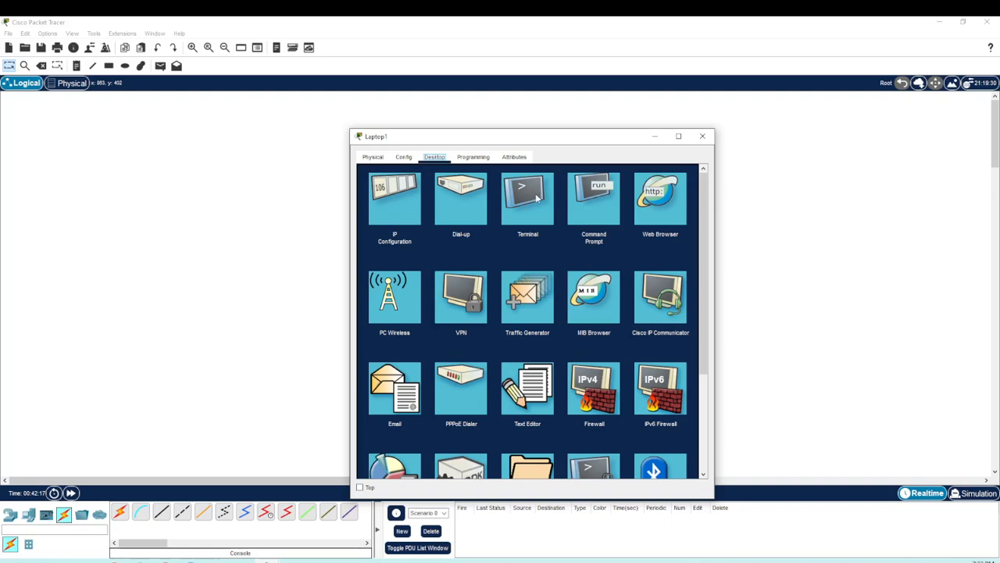
click(536, 199)
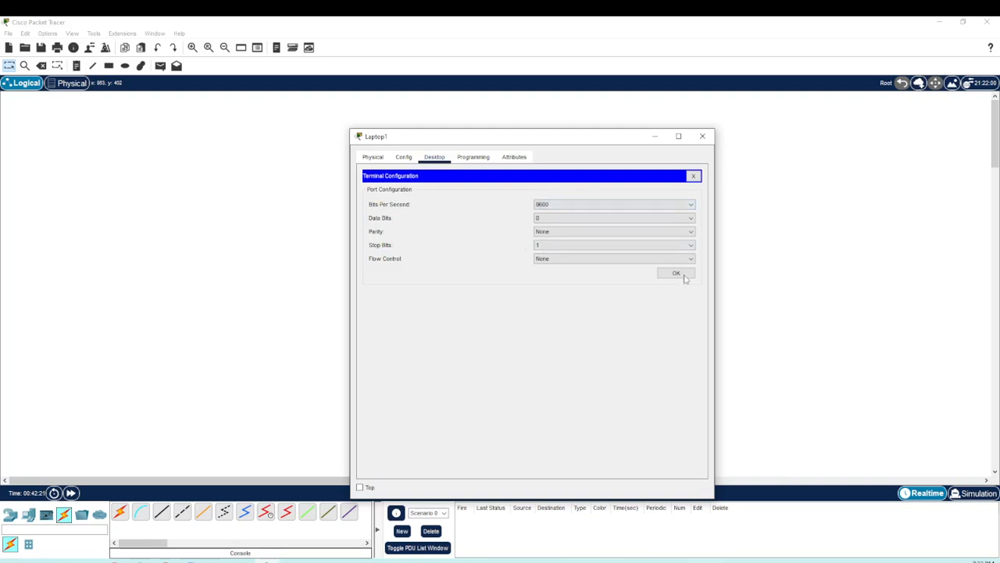
click(678, 273)
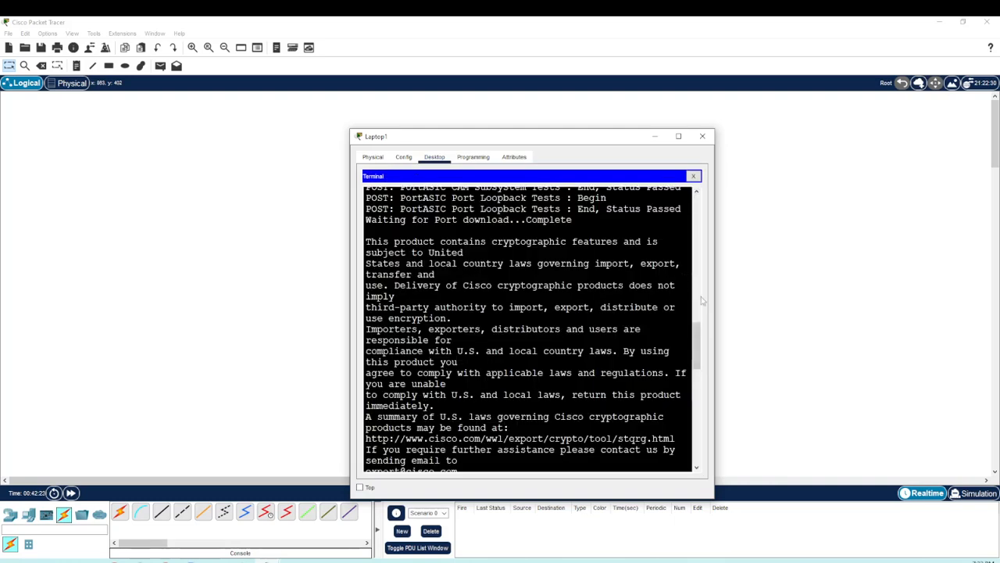
drag(714, 280, 895, 273)
key(Return)
key(Return)
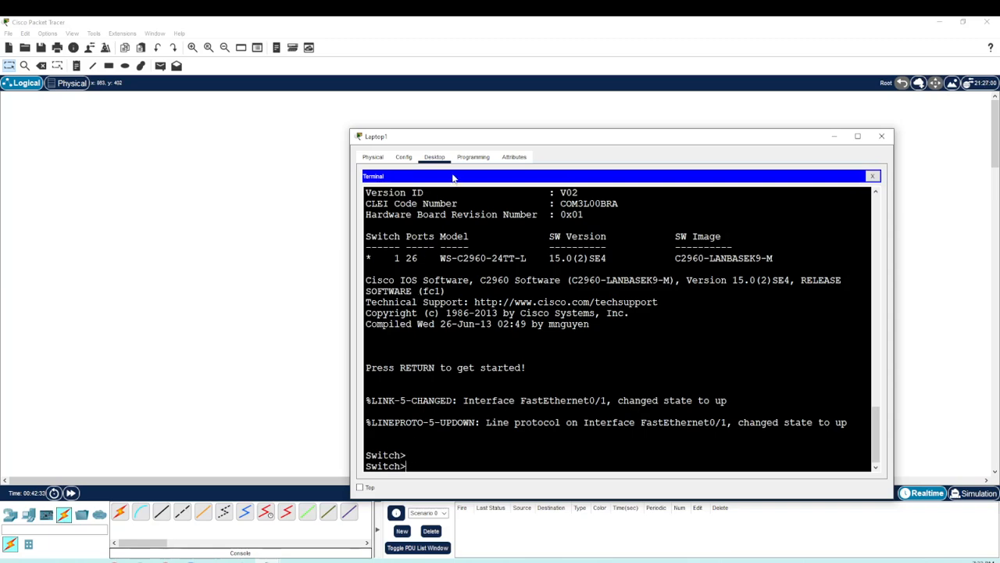
Step: Arrange the laptop terminal and the restored switch CLI window side by side, and enter a blank line in the terminal to compare them
drag(470, 137, 536, 115)
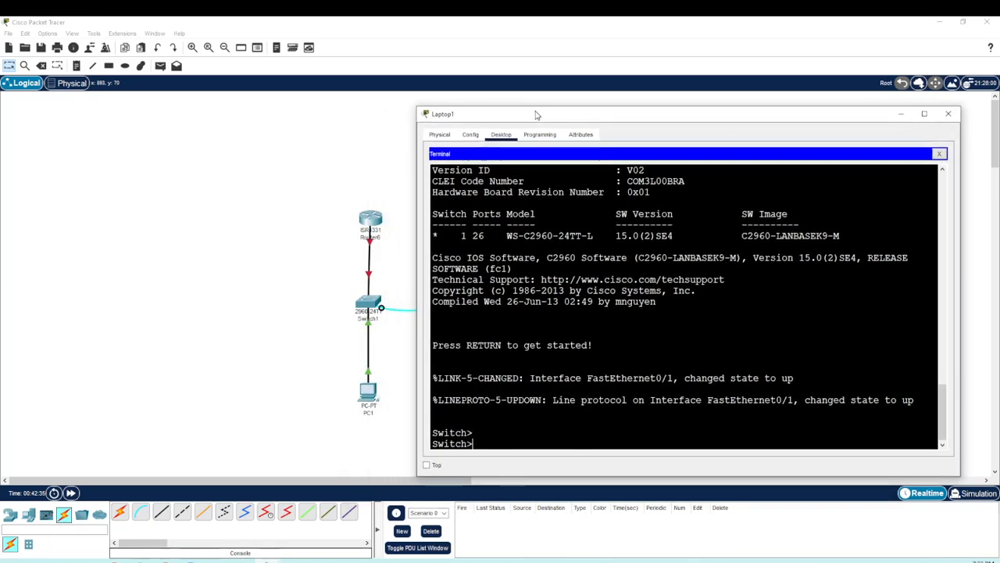
mouse_move(266, 560)
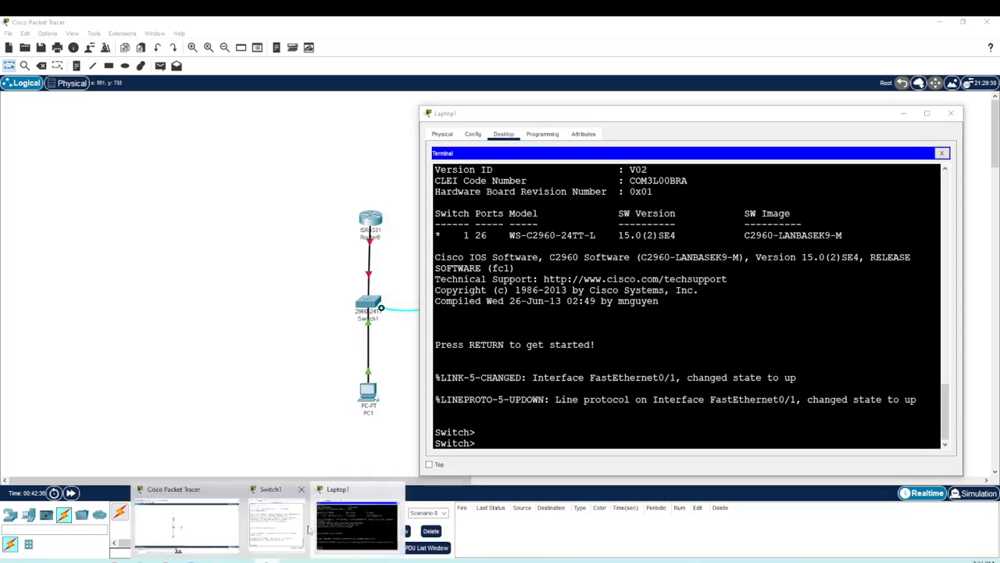
click(293, 529)
drag(588, 147, 248, 119)
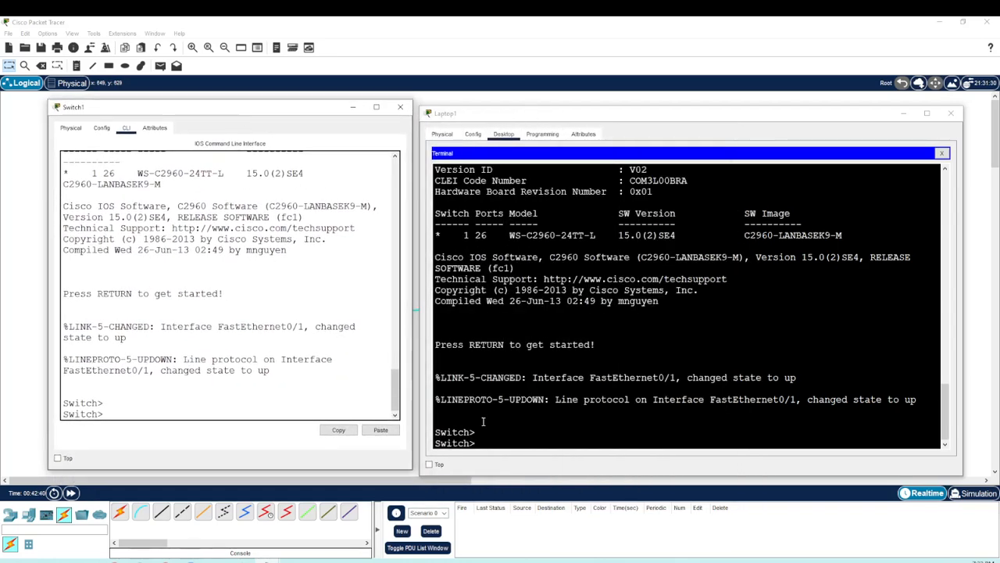
click(504, 443)
key(Return)
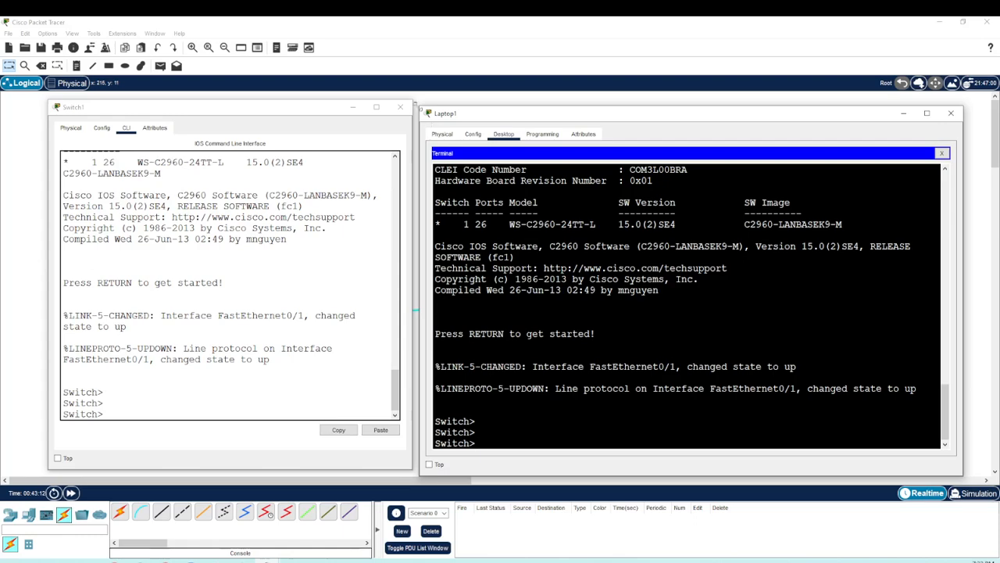
Step: Close the switch's CLI window and the laptop's terminal window to return to the topology
click(401, 108)
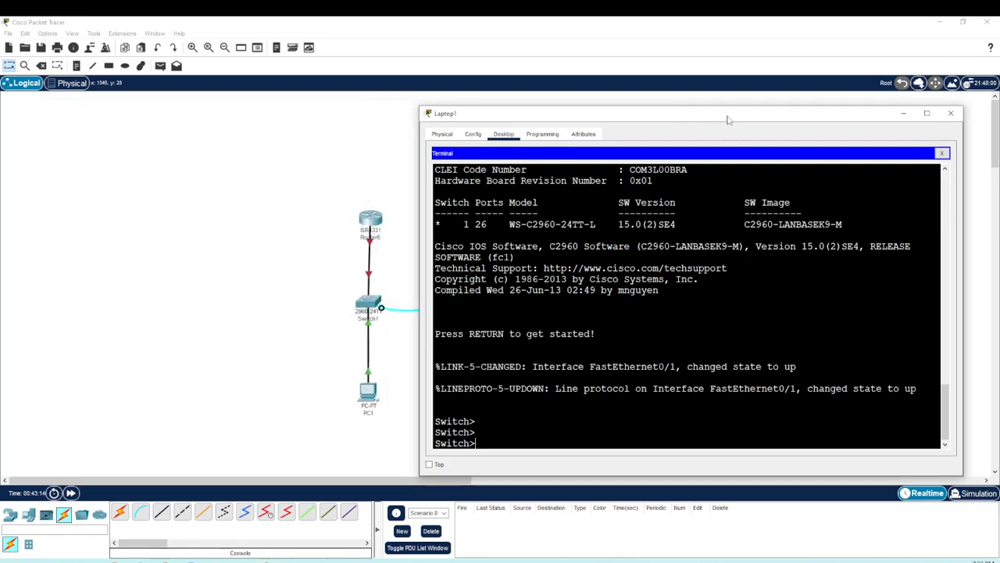
drag(726, 117, 708, 106)
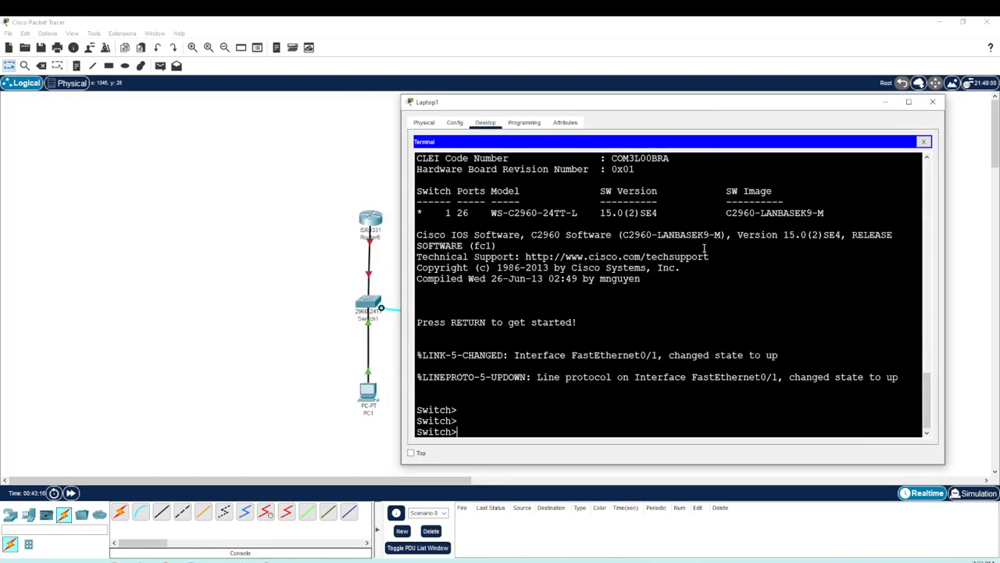
click(932, 103)
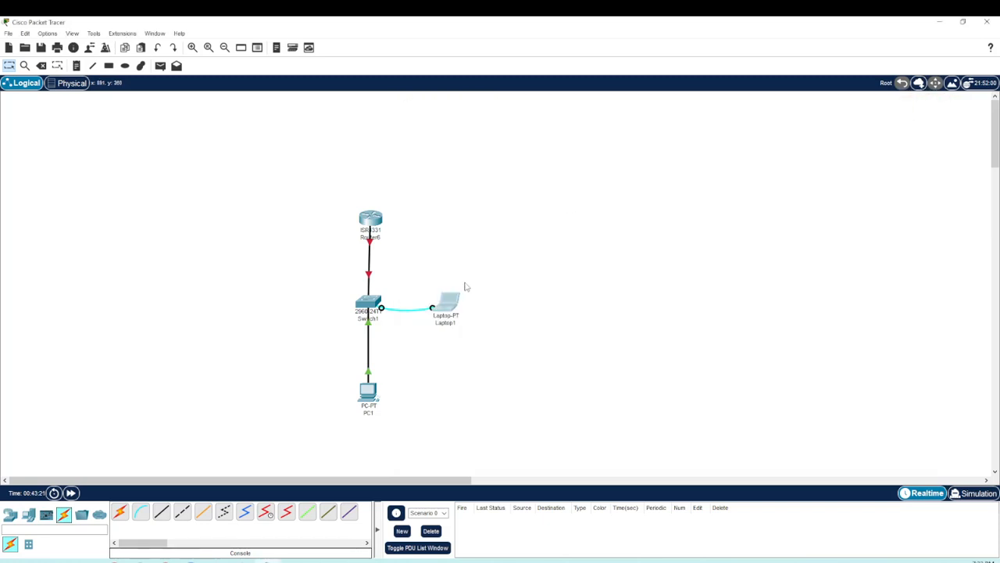